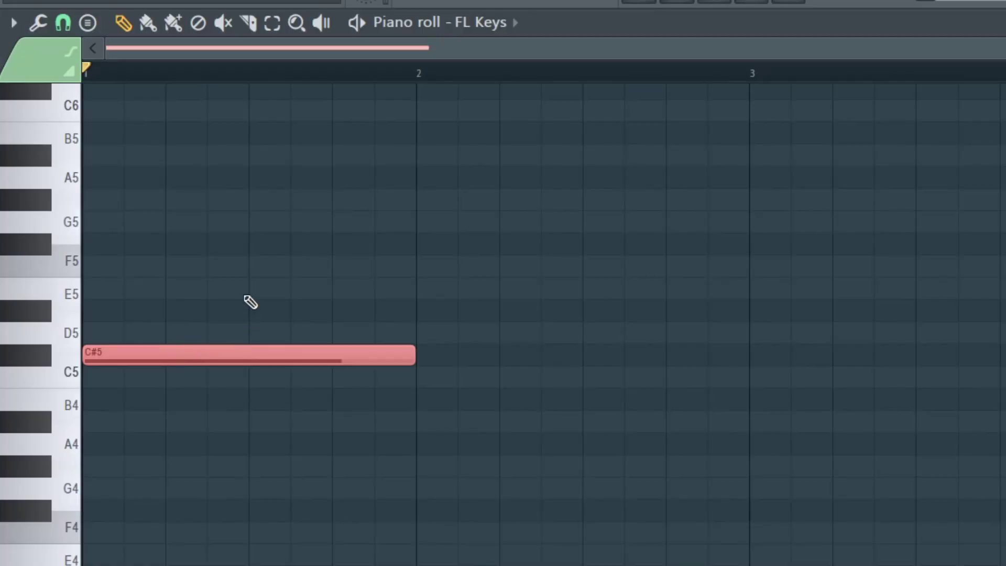
# Leave one C#5 note spanning bar 1 and deselect it
pyautogui.click(257, 427)
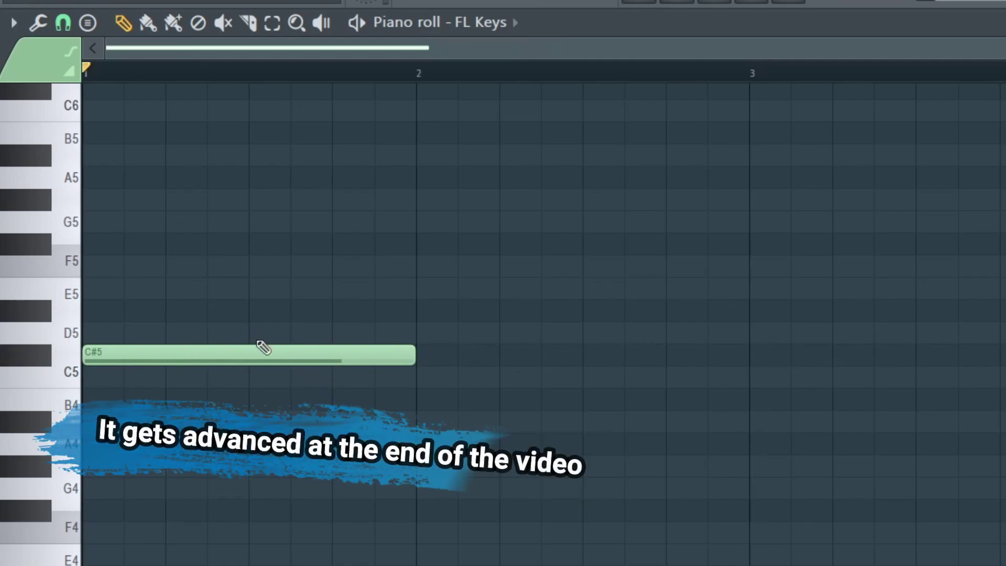
# Stack E5 and G#5 above the C#5 root in bar 1 and audition the chord
pyautogui.click(109, 289)
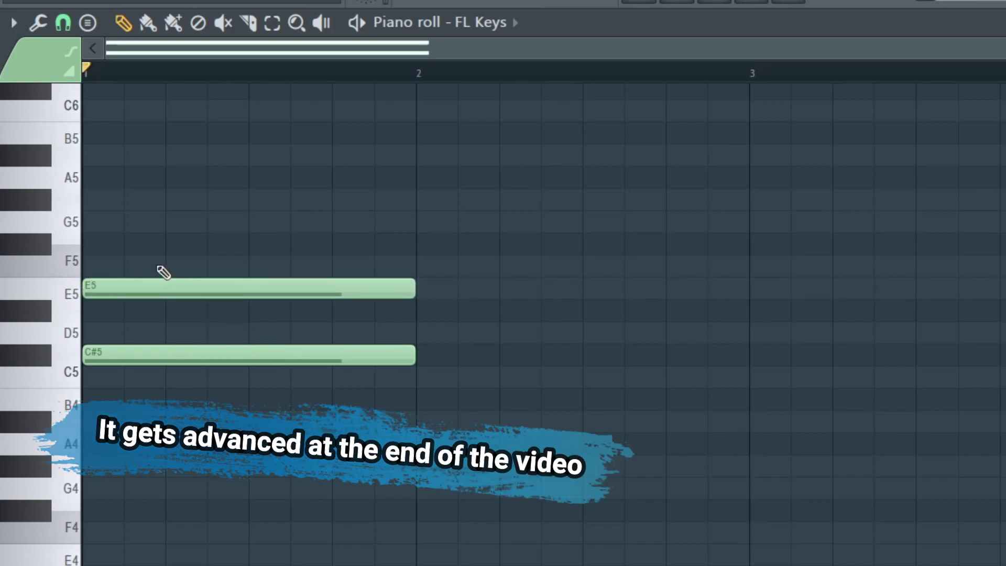
pyautogui.click(131, 200)
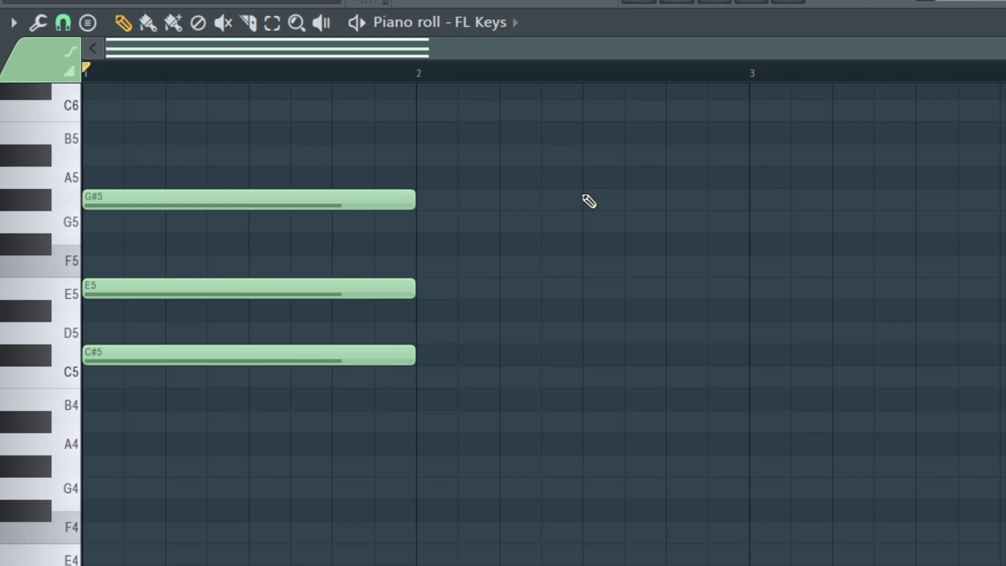
pyautogui.press('space')
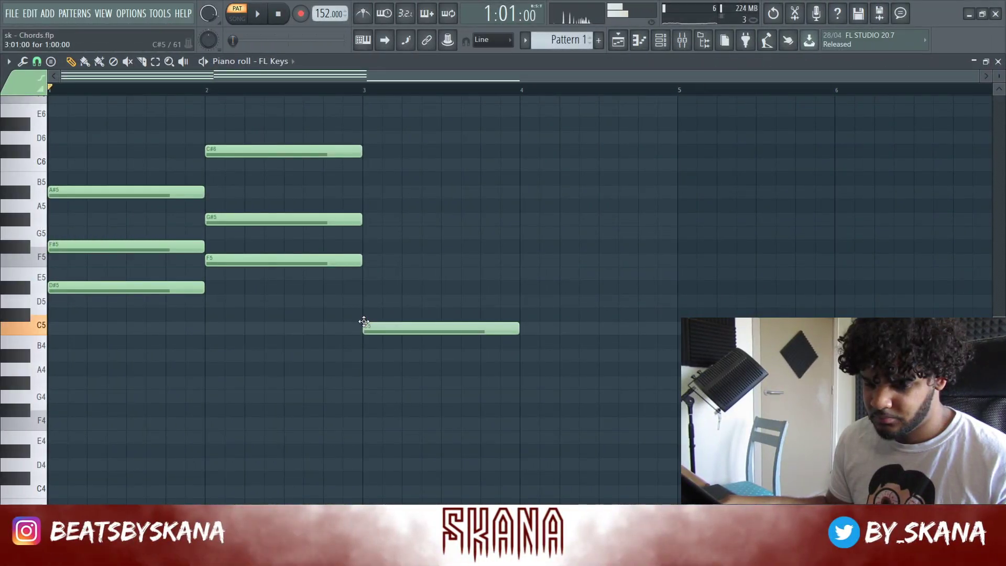
# Raise the bar-3 notes to C#5 and A#5 and audition the change
pyautogui.moveTo(365, 321); pyautogui.dragTo(366, 262)
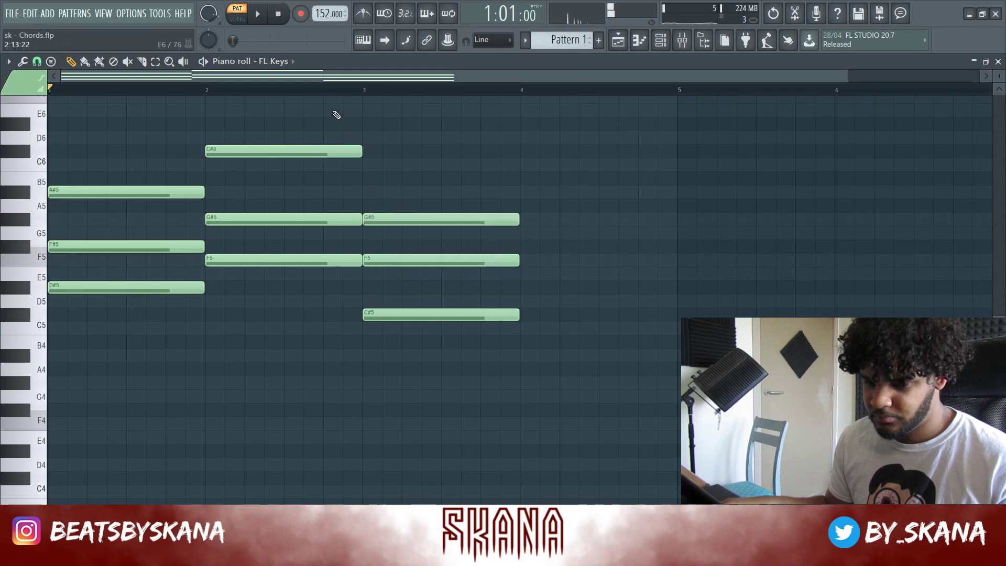
pyautogui.press('space')
pyautogui.press('space')
pyautogui.moveTo(393, 213); pyautogui.dragTo(398, 185)
pyautogui.press('space')
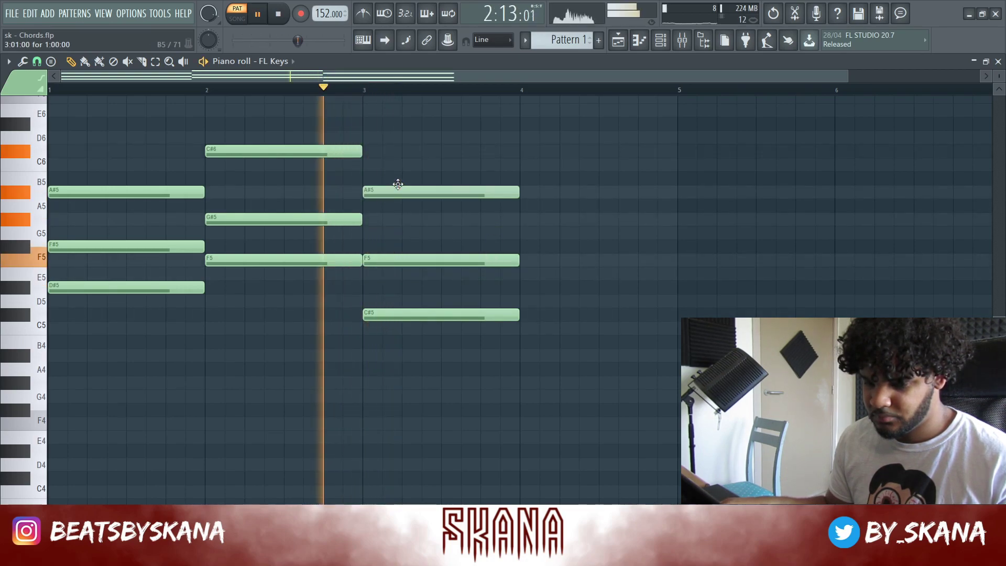
# Build the bar-4 chord from A#4, D#5 and F#5
pyautogui.press('space')
pyautogui.click(521, 354)
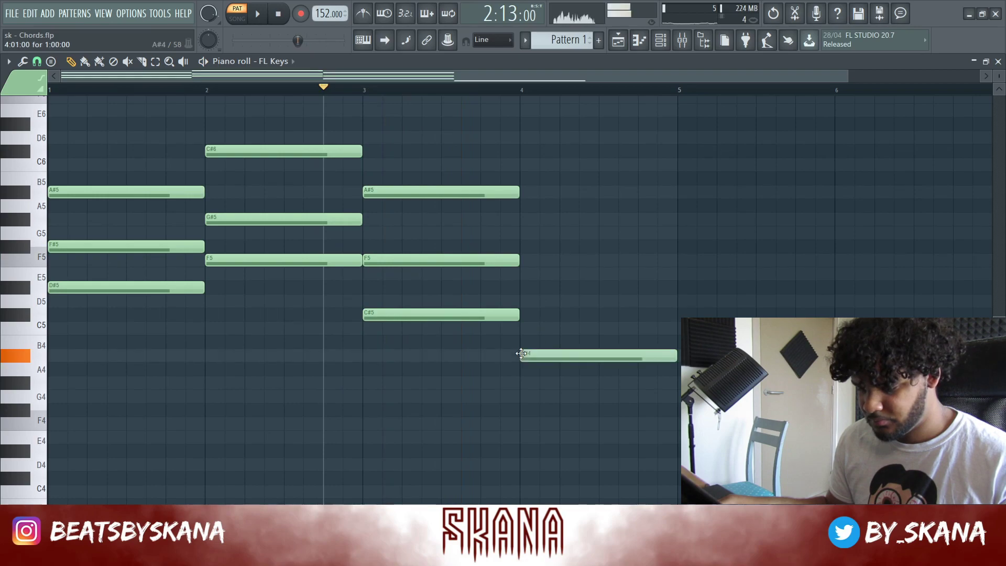
pyautogui.moveTo(519, 296); pyautogui.dragTo(519, 287)
pyautogui.moveTo(517, 219); pyautogui.dragTo(521, 254)
pyautogui.press('space')
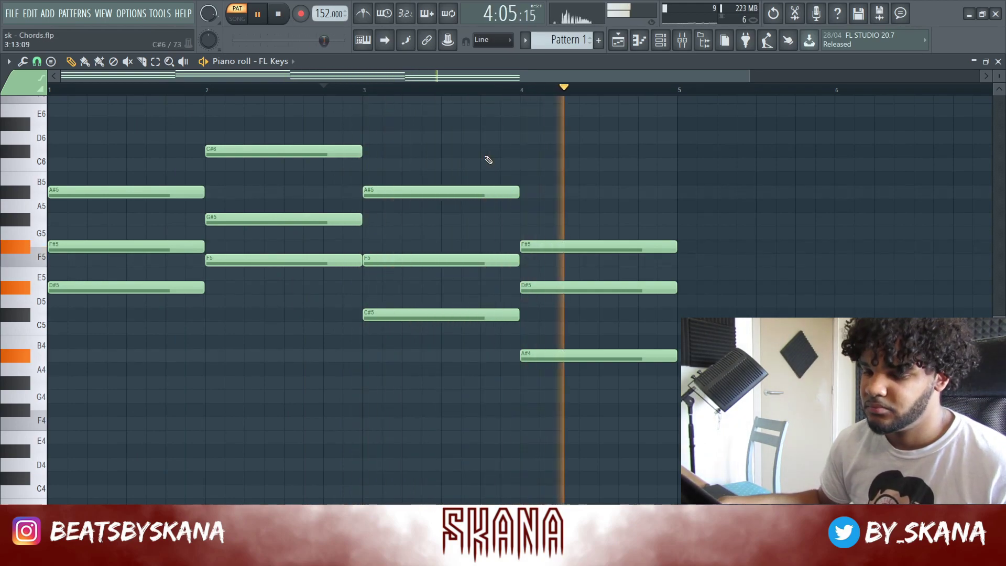
pyautogui.press('space')
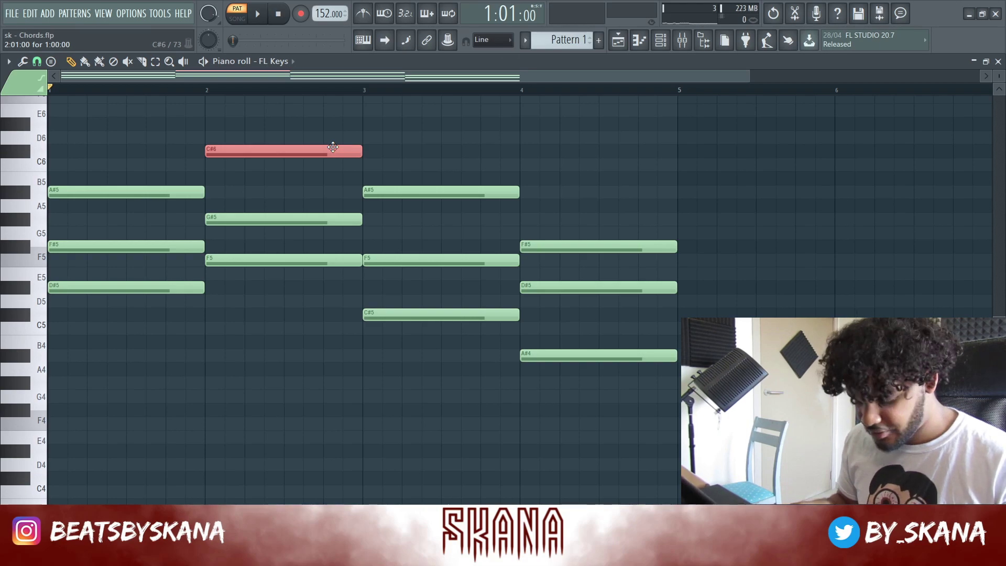
# Drop the bar-2 C#6 an octave and play the progression
pyautogui.hotkey('ctrl', 'Down')
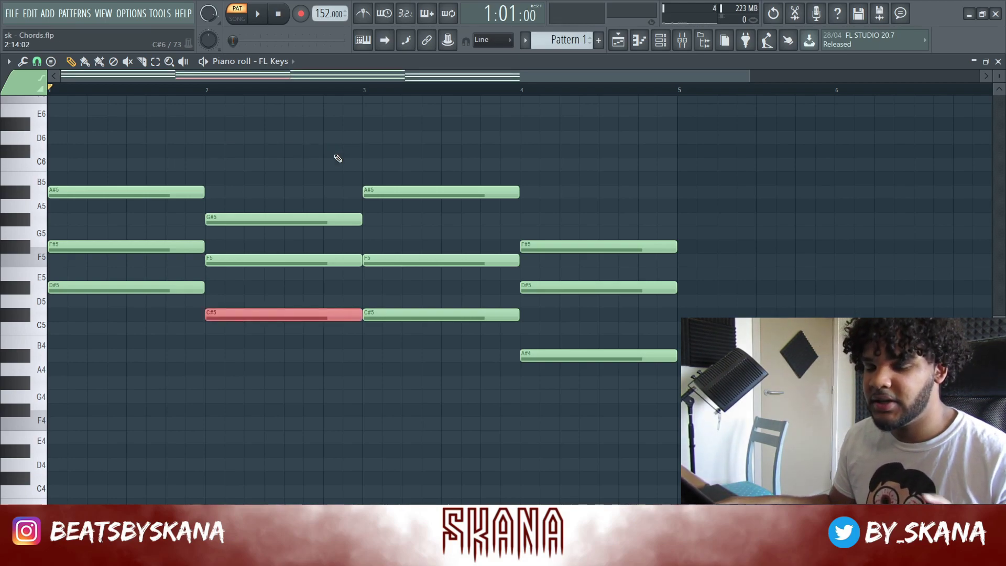
pyautogui.press('space')
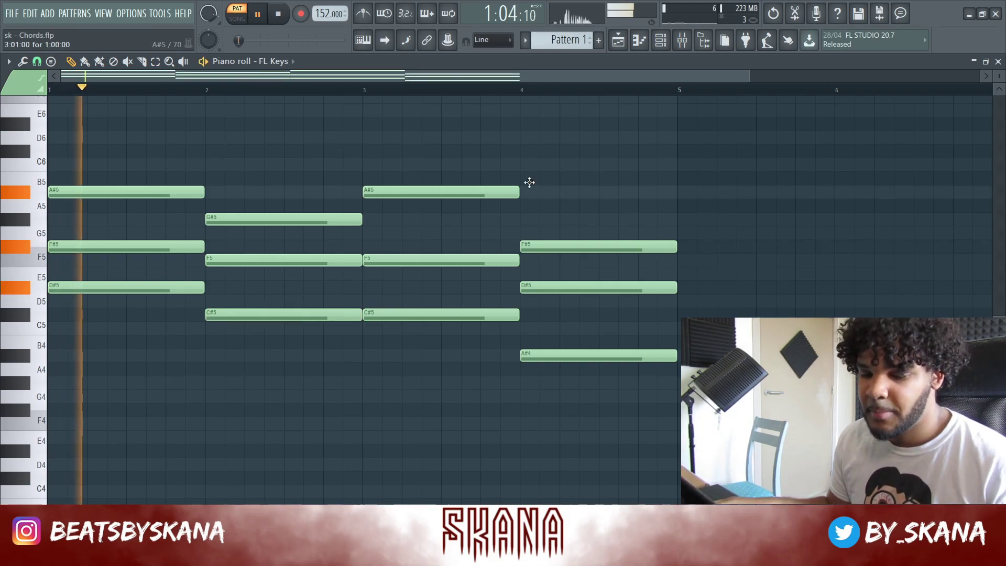
pyautogui.click(417, 315)
pyautogui.click(451, 349)
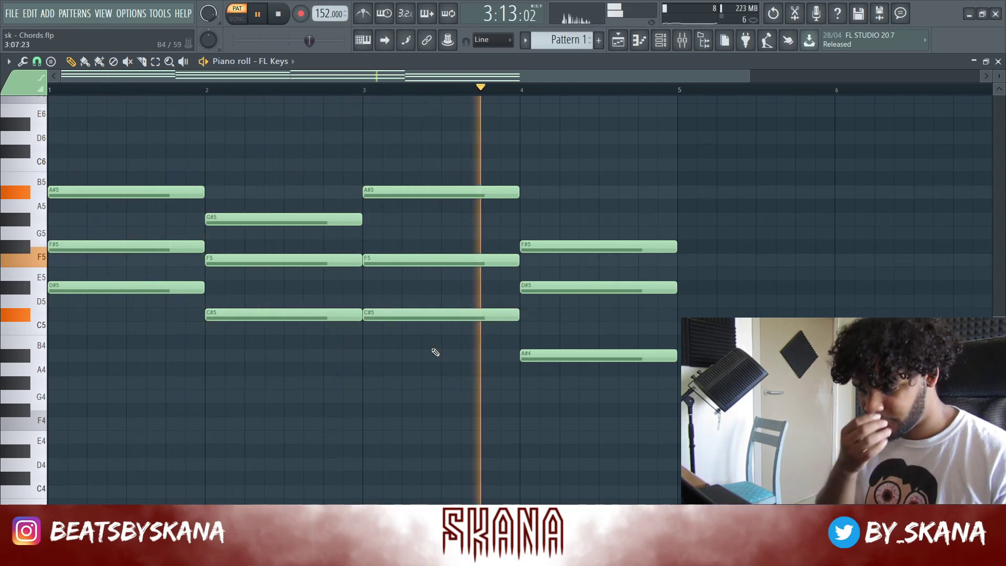
pyautogui.press('space')
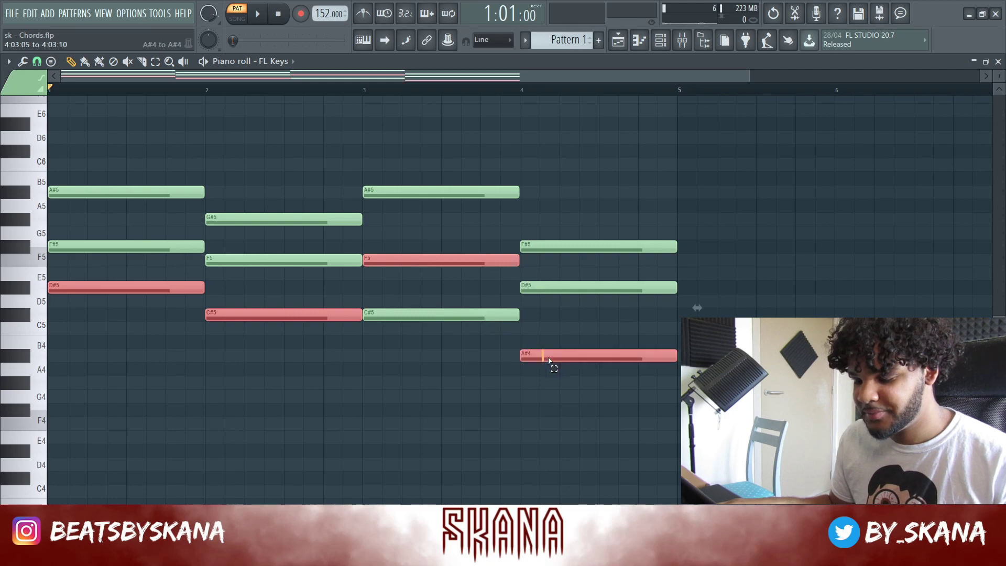
# Copy the lowest chord notes and paste them an octave lower as D#4, C#4 and F4 bass notes
pyautogui.hotkey('ctrl', 'c')
pyautogui.hotkey('ctrl', 'v')
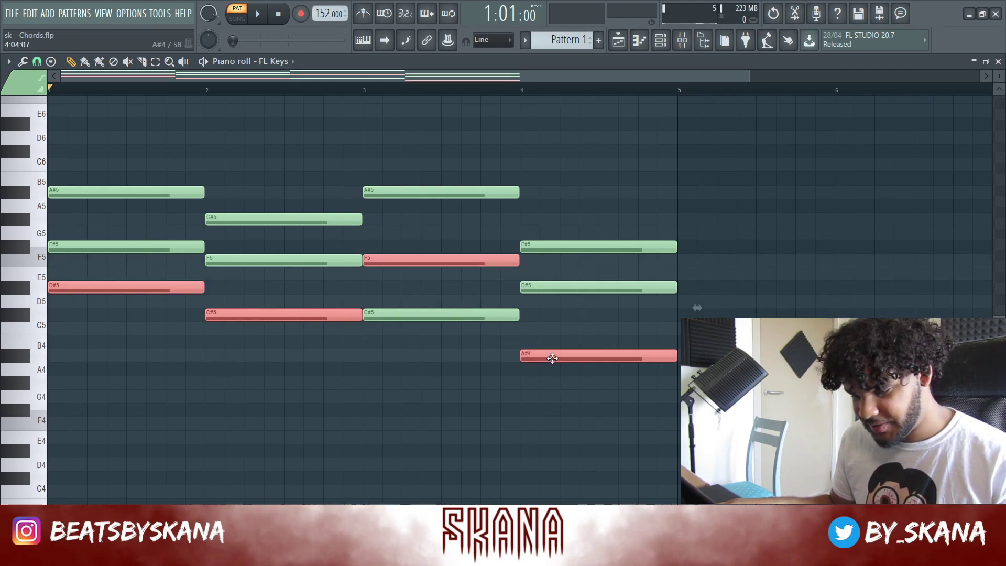
pyautogui.hotkey('ctrl', 'Down')
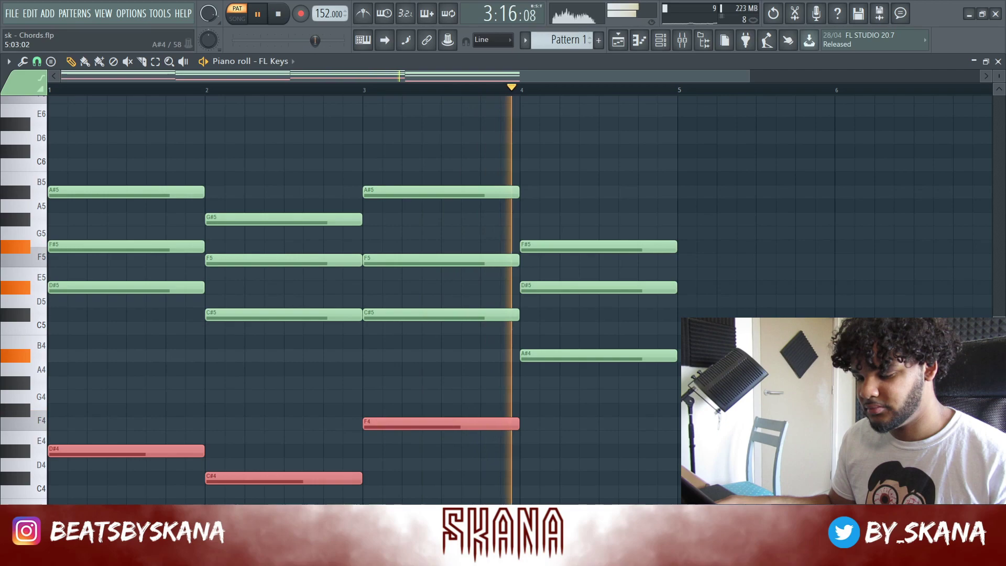
# Lower the bar-3 A#5 an octave to A#4 and audition it
pyautogui.press('space')
pyautogui.click(501, 238)
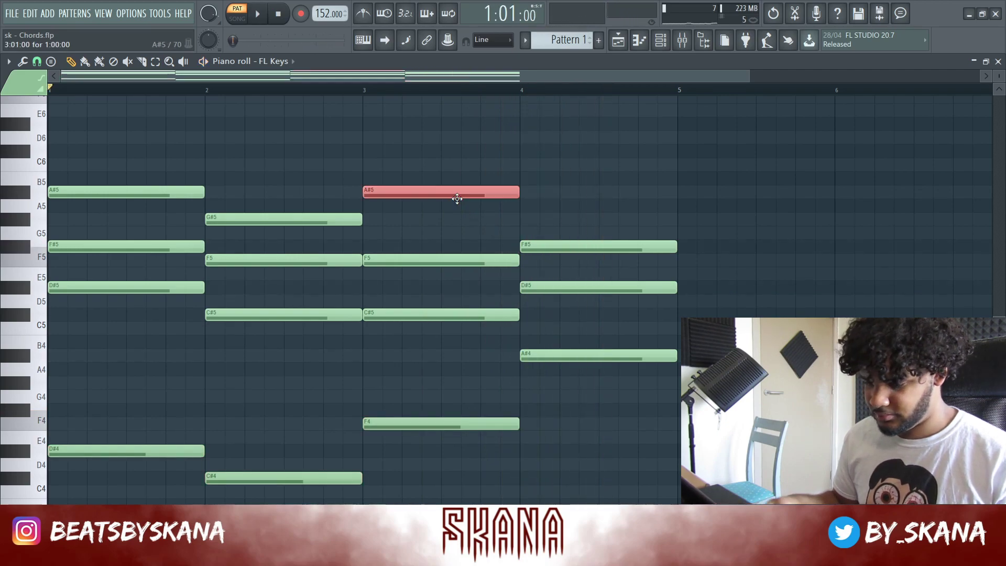
pyautogui.hotkey('ctrl', 'Down')
pyautogui.press('space')
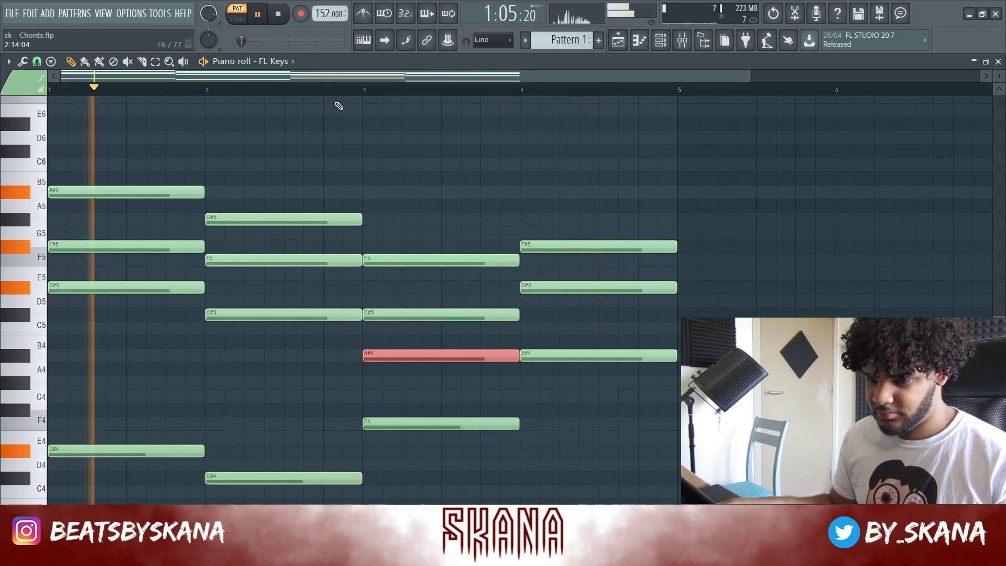
pyautogui.click(426, 184)
pyautogui.press('space')
# Move the F4 bass note to C#4 under bar 4 and select the bar 2–3 chord notes
pyautogui.moveTo(472, 423); pyautogui.dragTo(629, 478)
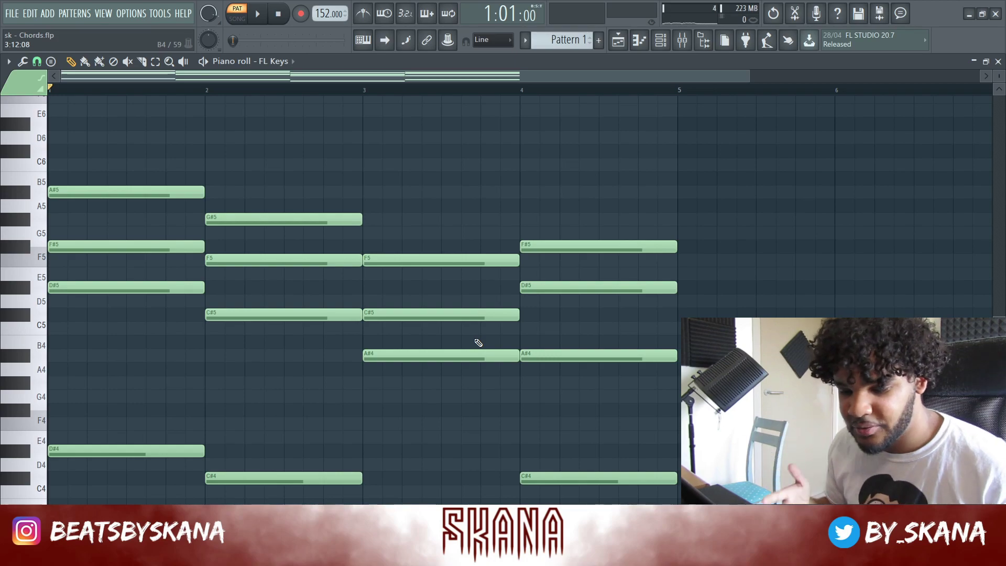
pyautogui.moveTo(350, 262); pyautogui.dragTo(376, 329)
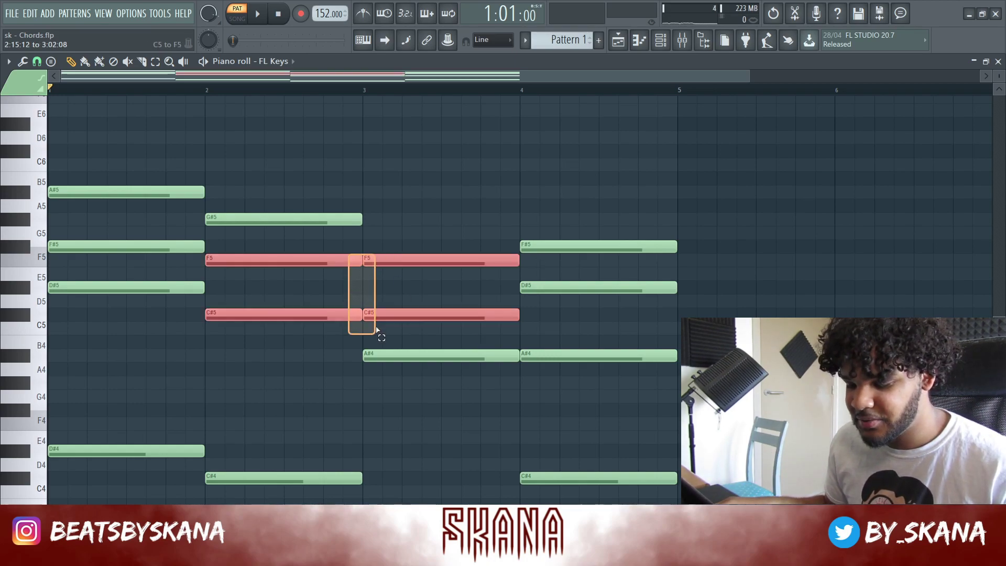
pyautogui.click(506, 358)
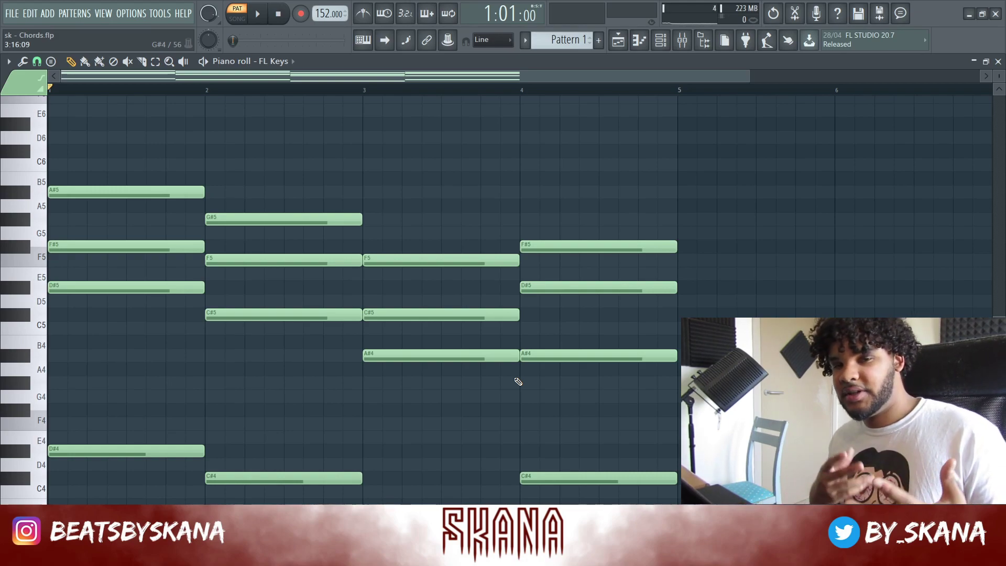
# Shorten the bar-1 D#5-F#5-A#5 chord and duplicate it right after itself
pyautogui.moveTo(53, 180); pyautogui.dragTo(218, 296)
pyautogui.press('space')
pyautogui.press('space')
pyautogui.moveTo(204, 240); pyautogui.dragTo(106, 240)
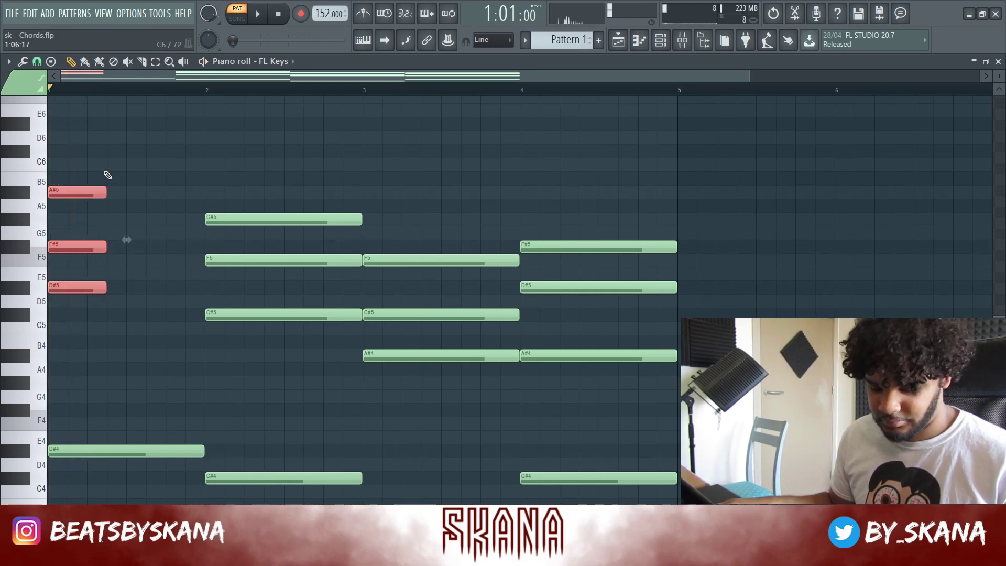
pyautogui.hotkey('ctrl', 'b')
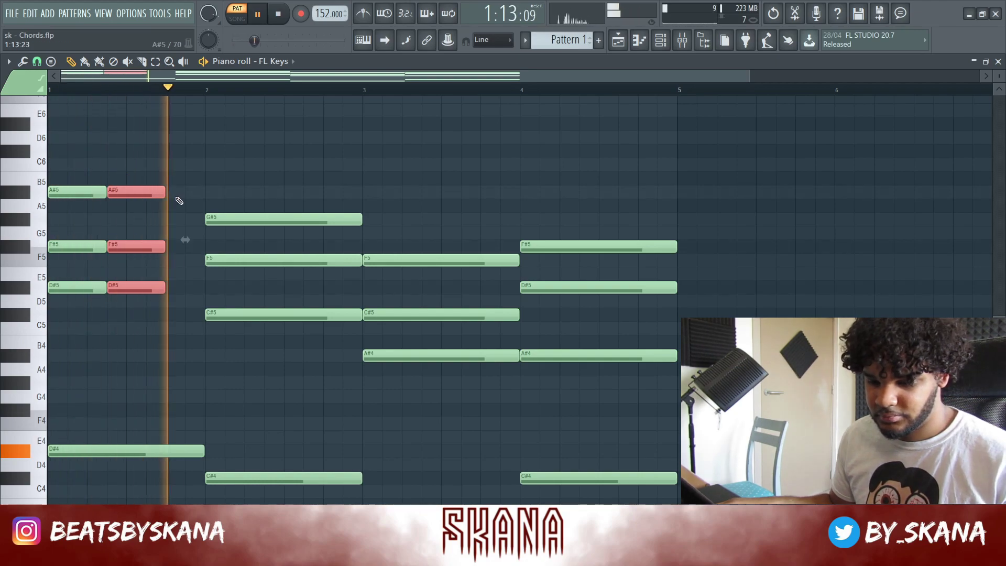
pyautogui.press('space')
pyautogui.click(349, 209)
# Shorten and duplicate the bar-2 G#5-F5-C#5 chord into repeated hits, nudging the copy earlier
pyautogui.moveTo(347, 201); pyautogui.dragTo(334, 361)
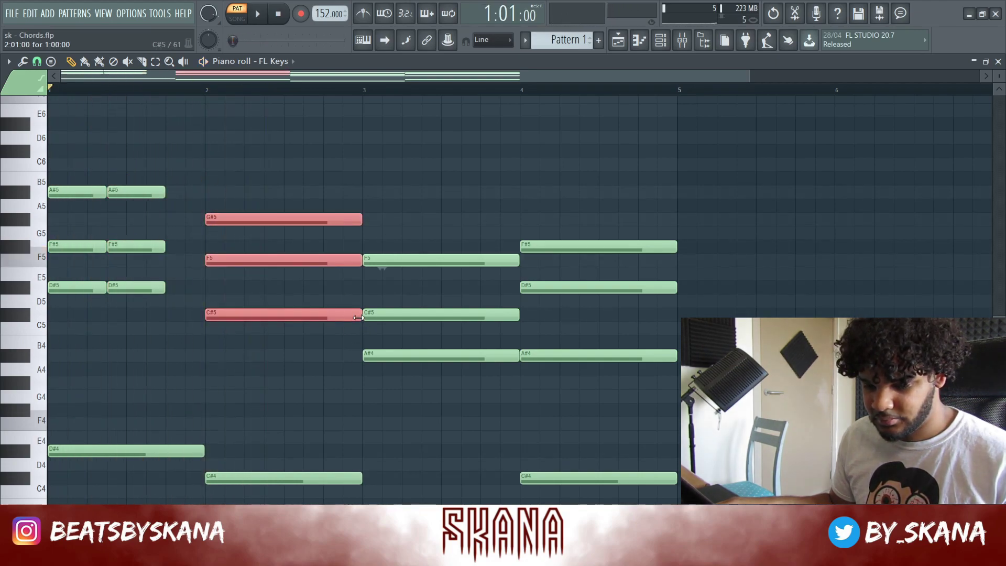
pyautogui.hotkey('ctrl', 'b')
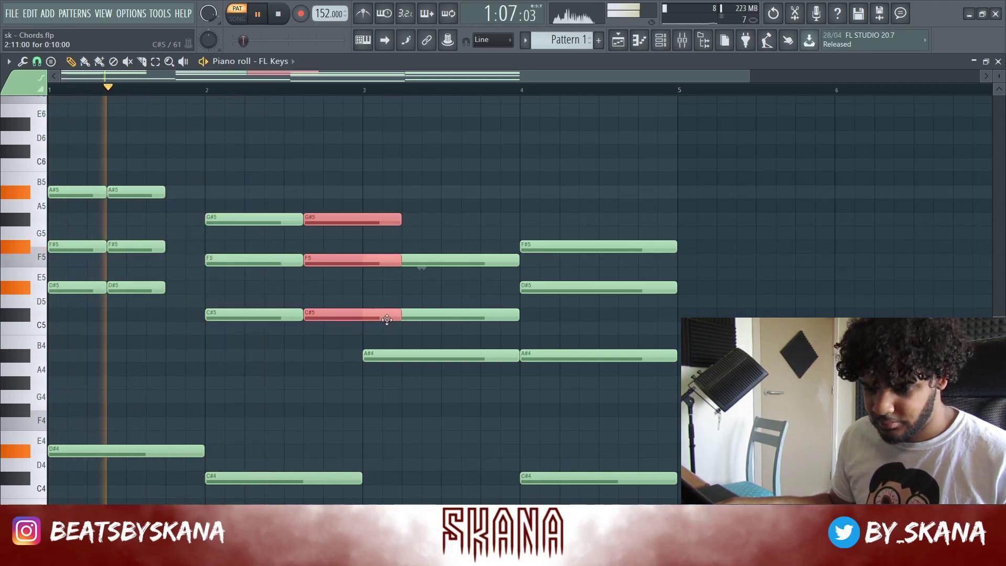
pyautogui.moveTo(400, 314); pyautogui.dragTo(341, 315)
pyautogui.hotkey('ctrl', 'b')
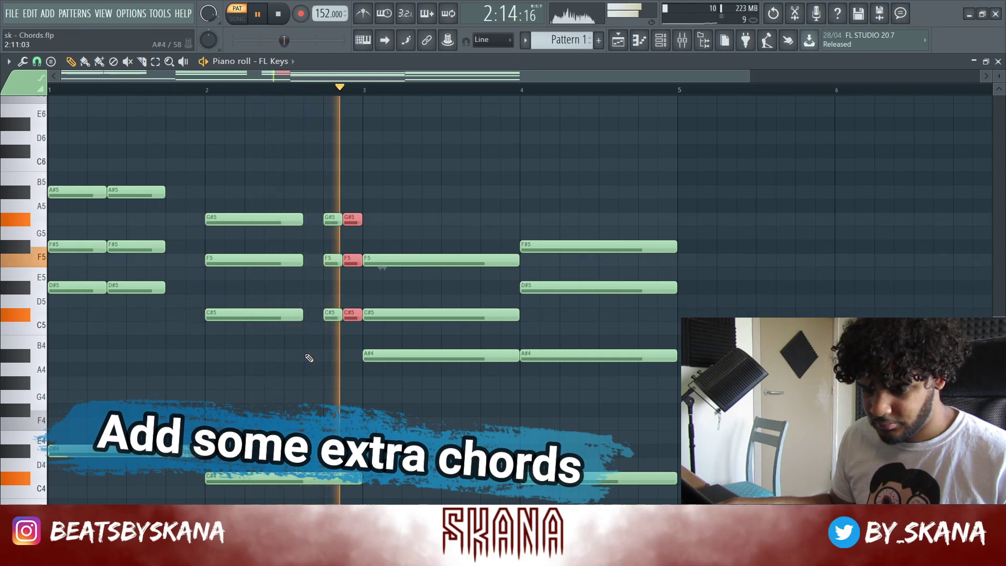
pyautogui.press('space')
pyautogui.hotkey('shift', 'Left')
pyautogui.hotkey('shift', 'Left')
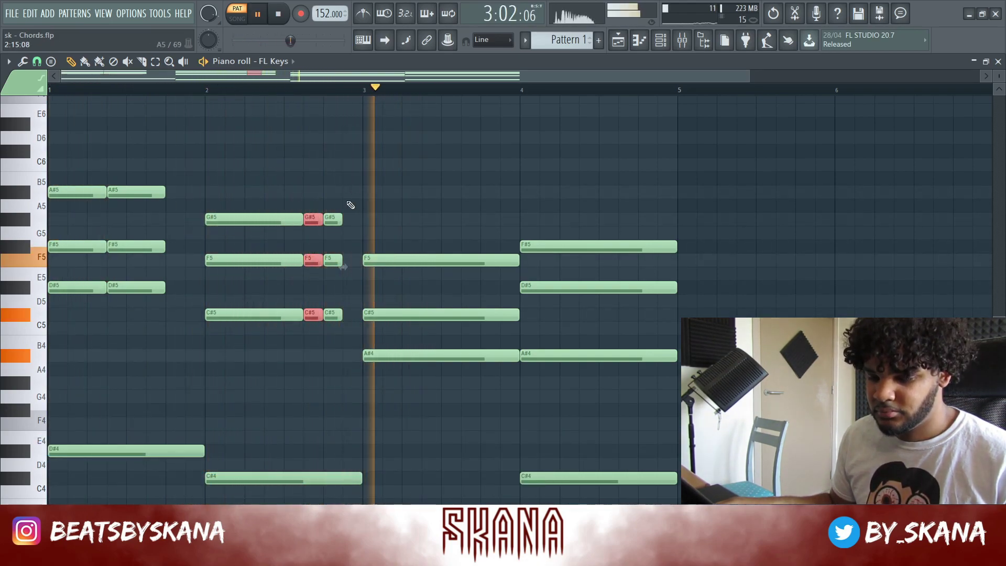
pyautogui.moveTo(330, 200); pyautogui.dragTo(361, 314)
pyautogui.press('space')
pyautogui.press('space')
# Shorten and duplicate the bar-3 F5-C#5-A#4 chord, nudging the copy one step later
pyautogui.moveTo(427, 400); pyautogui.dragTo(464, 227)
pyautogui.moveTo(518, 260); pyautogui.dragTo(446, 253)
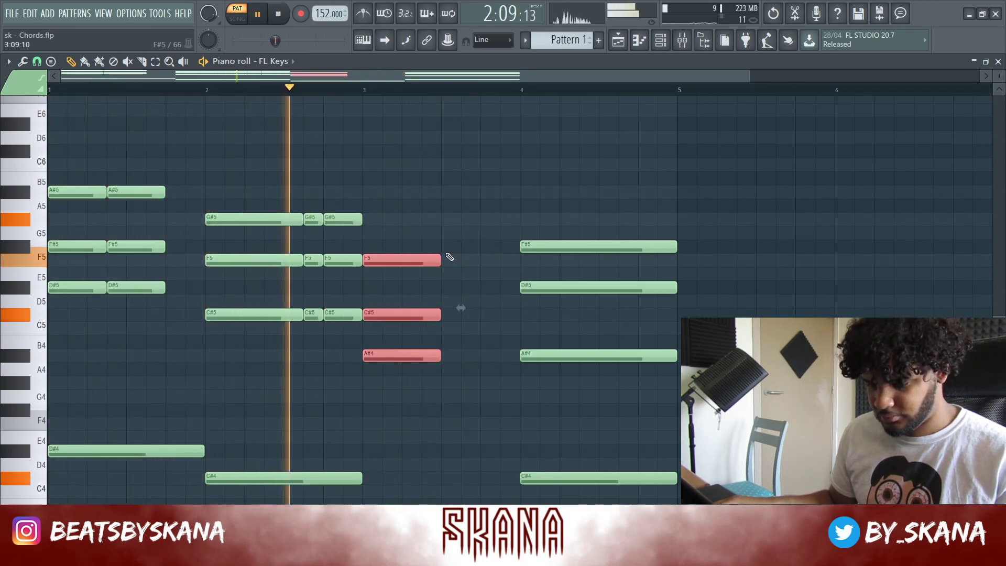
pyautogui.hotkey('ctrl', 'b')
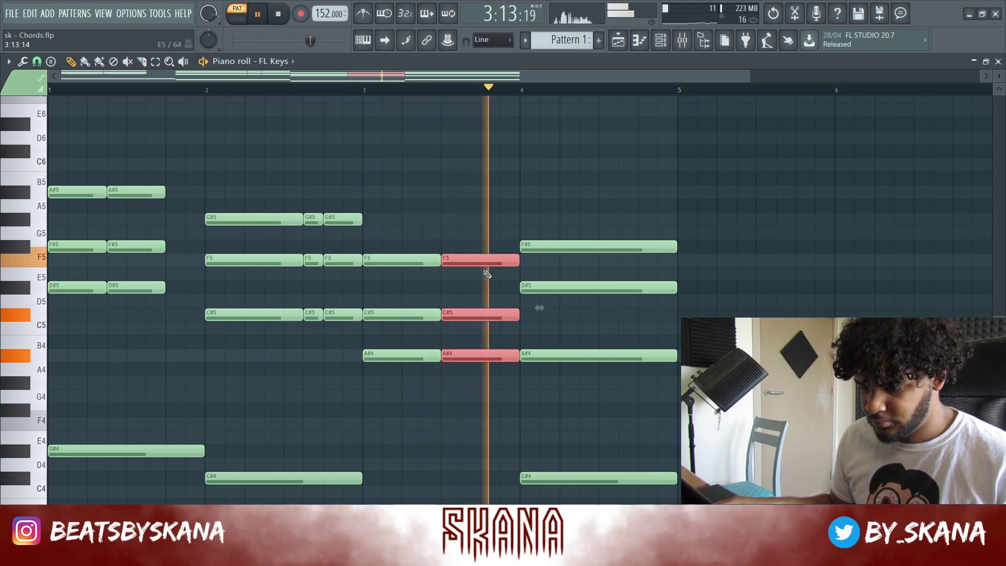
pyautogui.hotkey('shift', 'Right')
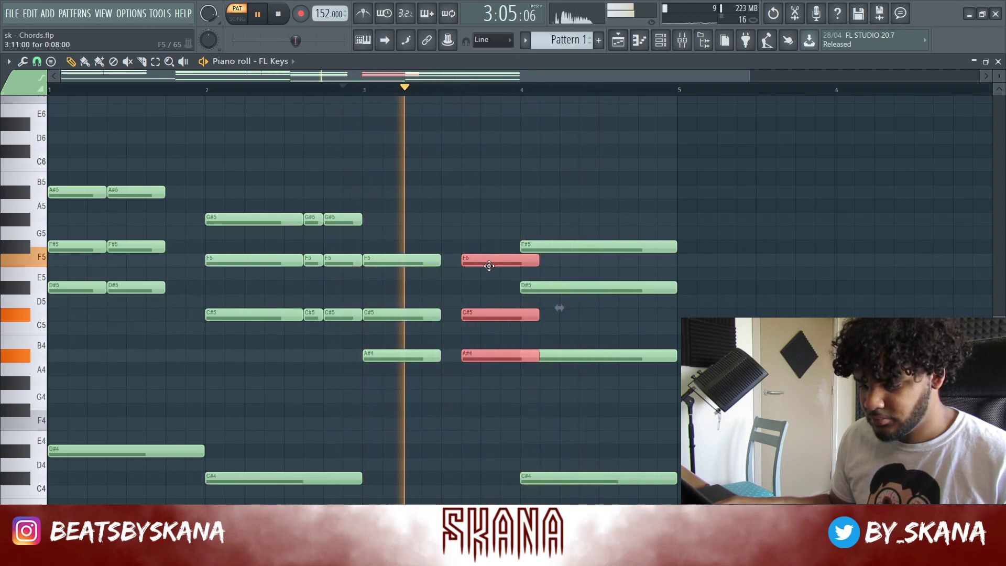
pyautogui.click(544, 258)
pyautogui.rightClick(545, 257)
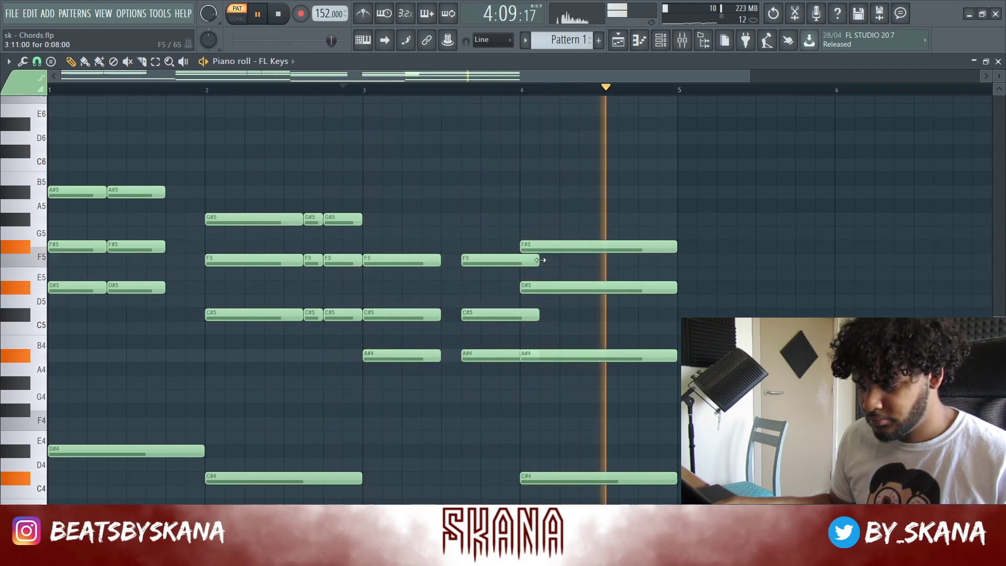
pyautogui.moveTo(546, 261); pyautogui.dragTo(557, 362)
pyautogui.hotkey('ctrl', 'l')
pyautogui.press('space')
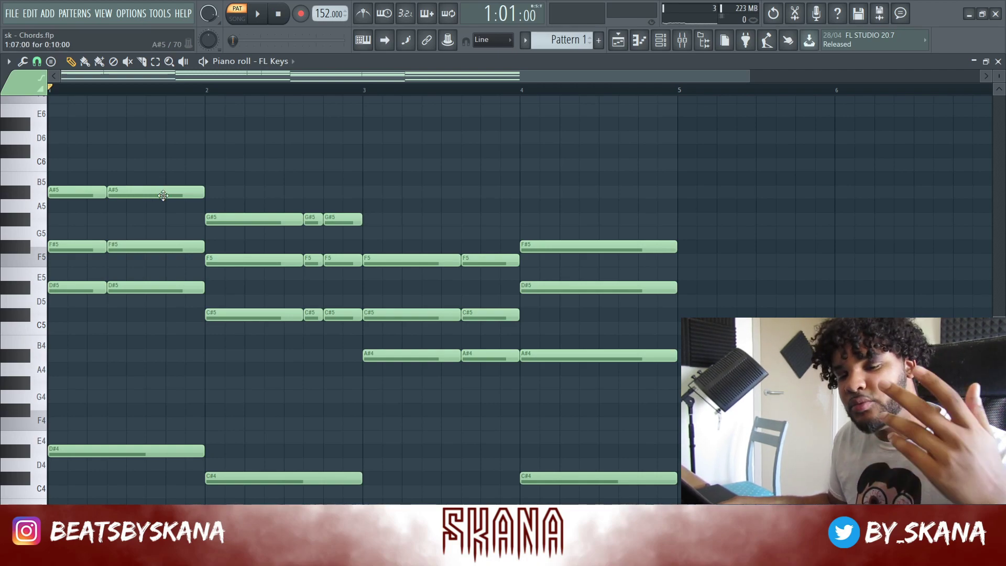
# Raise the second A#5 note to C#6 and audition it
pyautogui.moveTo(163, 196); pyautogui.dragTo(169, 152)
pyautogui.press('space')
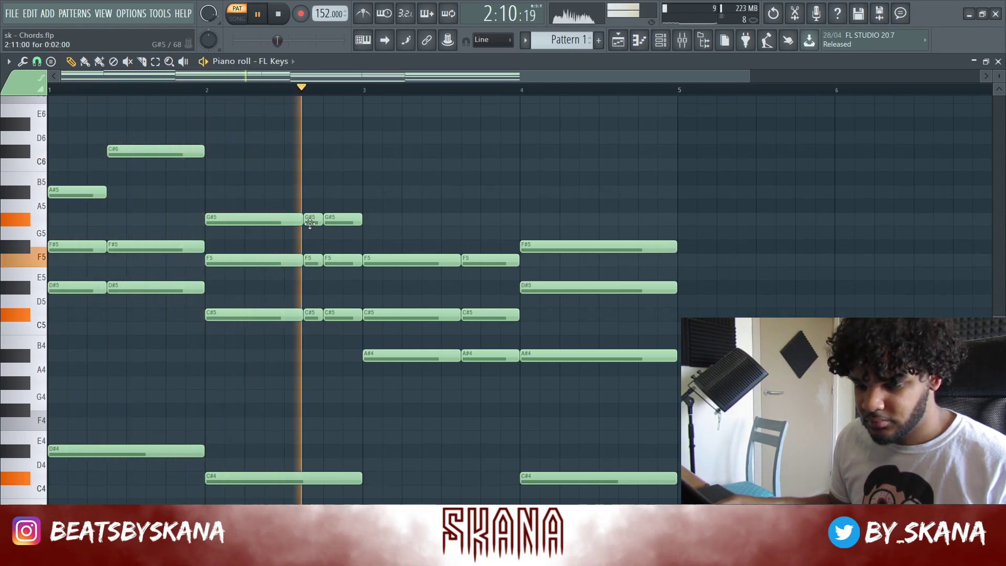
pyautogui.press('space')
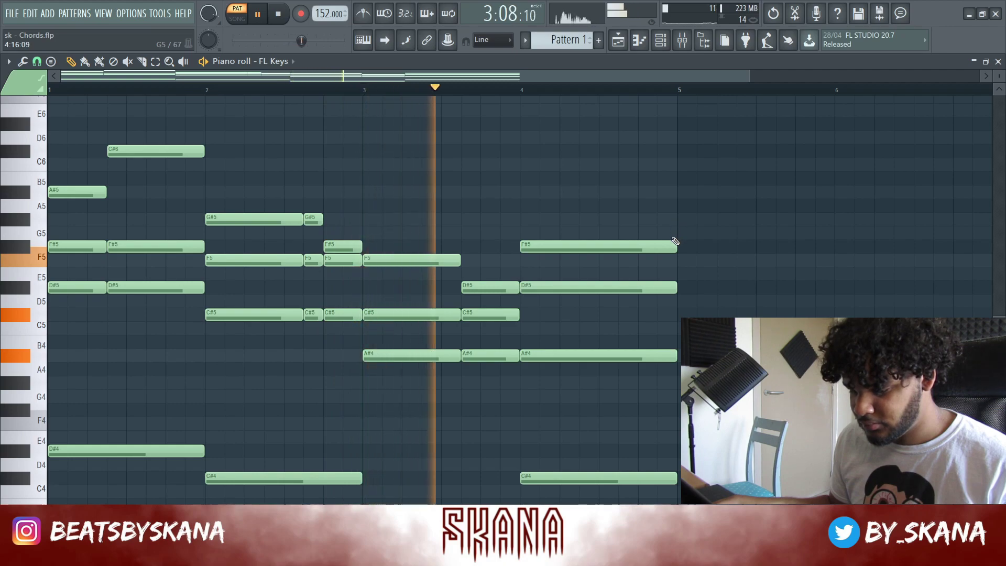
# Move a bar-3 note down to G#4 for a D#5-B4-G#4 chord, undoing the misstep
pyautogui.press('space')
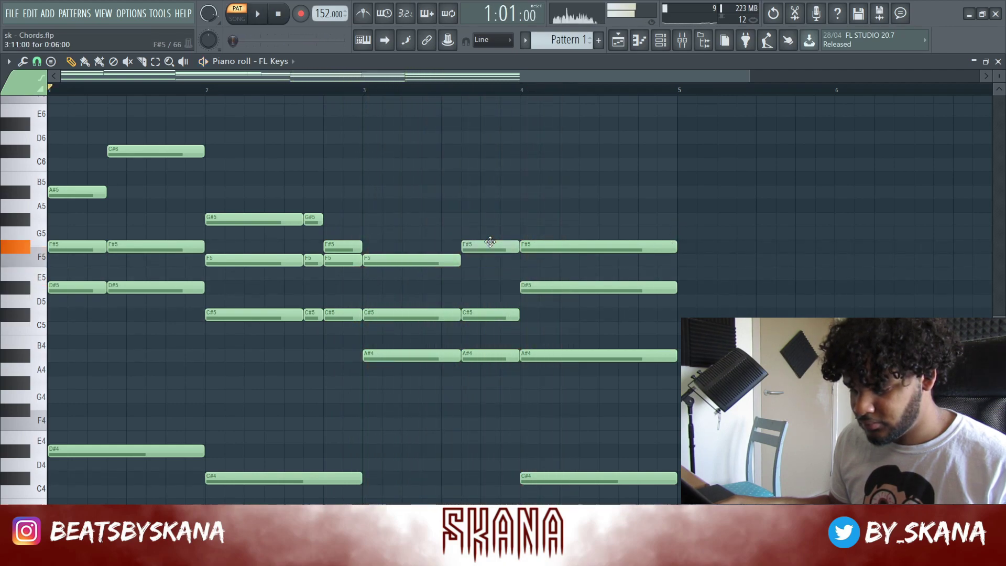
pyautogui.moveTo(490, 384)
pyautogui.mouseDown()
pyautogui.moveTo(504, 389)
pyautogui.moveTo(492, 359)
pyautogui.moveTo(485, 386)
pyautogui.mouseUp()
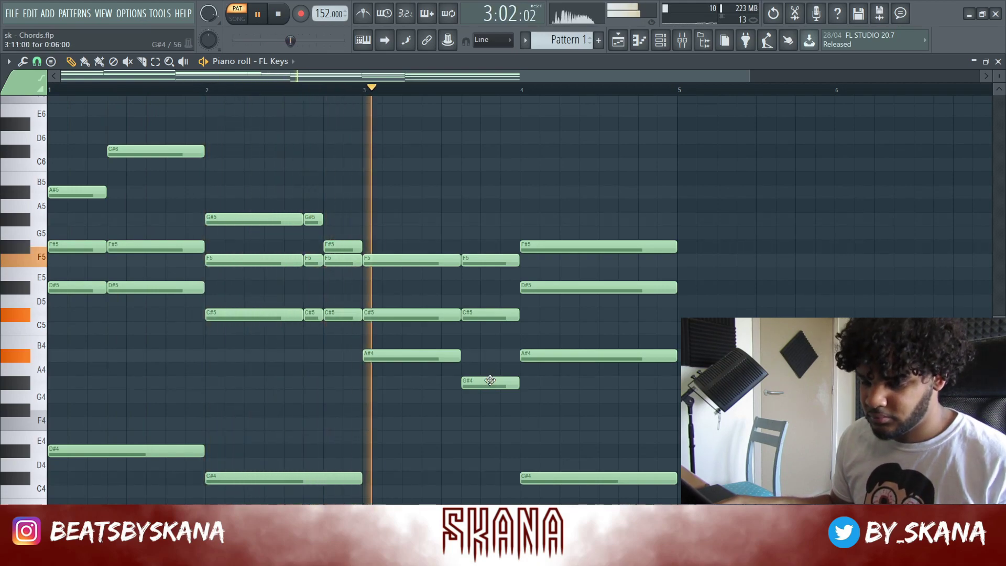
pyautogui.press('space')
pyautogui.hotkey('ctrl', 'z')
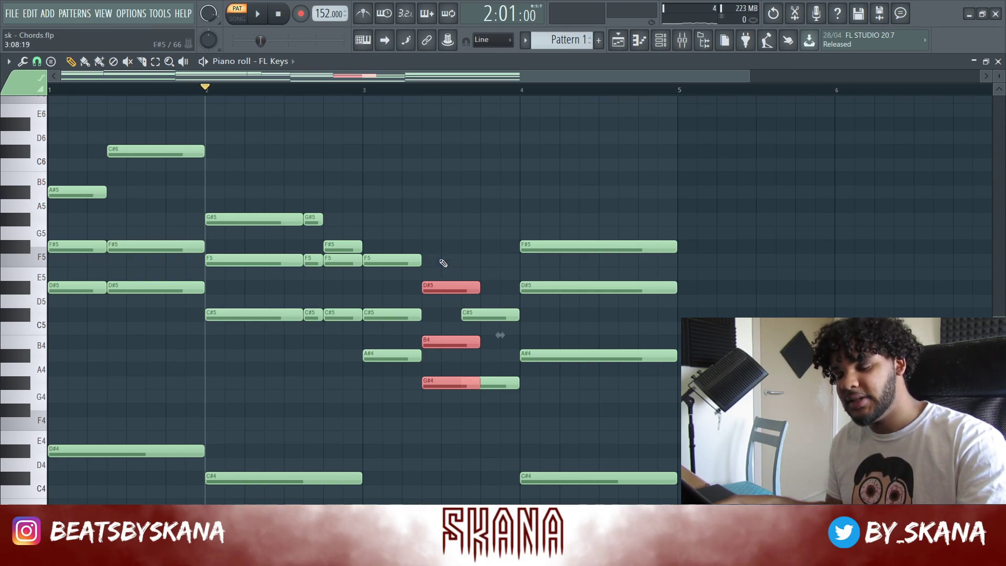
pyautogui.hotkey('ctrl', 'z')
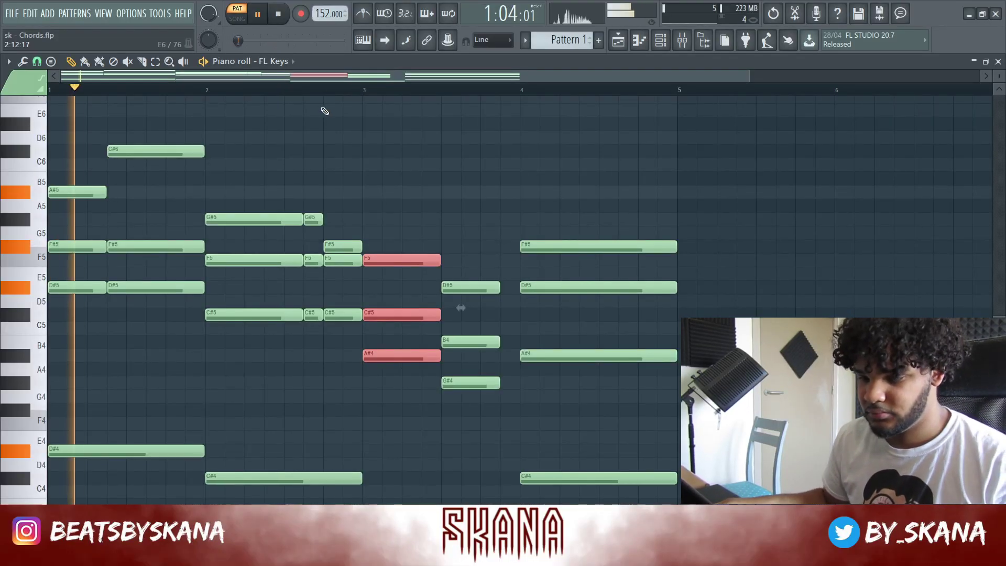
pyautogui.click(325, 89)
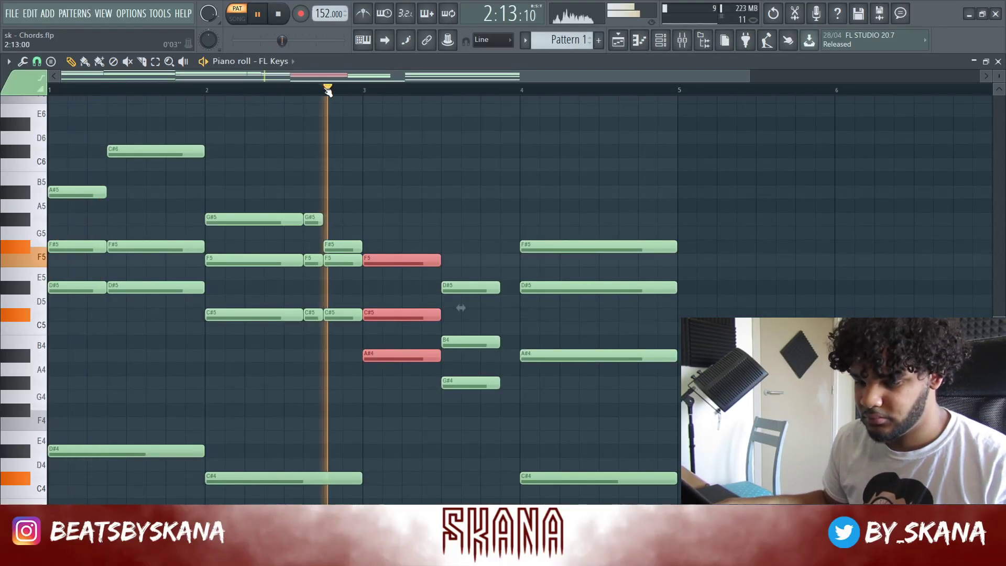
# Shorten the bar-3 chord to a quarter bar, duplicate it, and shift the chords half a beat later
pyautogui.press('space')
pyautogui.press('space')
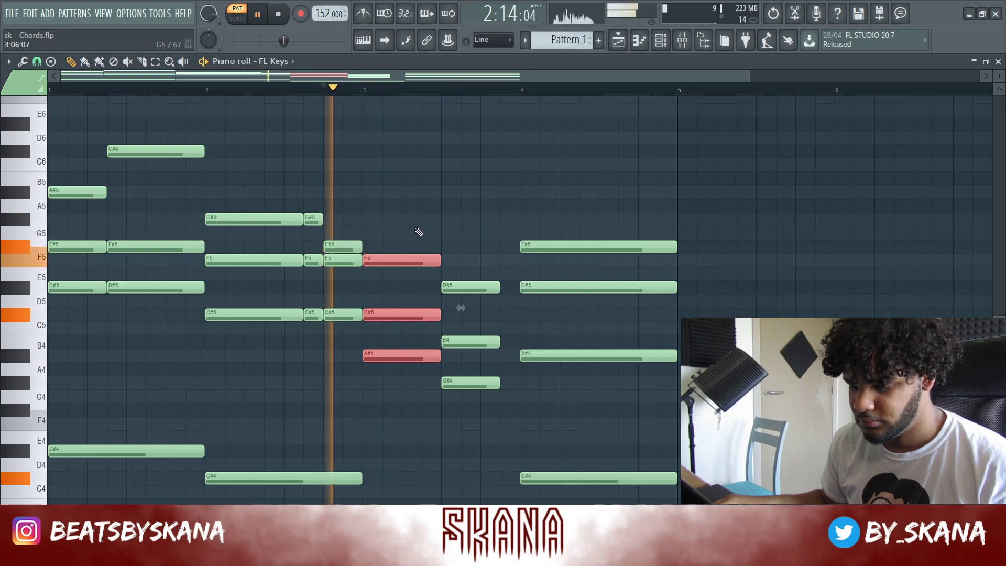
pyautogui.moveTo(415, 359); pyautogui.dragTo(402, 359)
pyautogui.hotkey('ctrl', 'b')
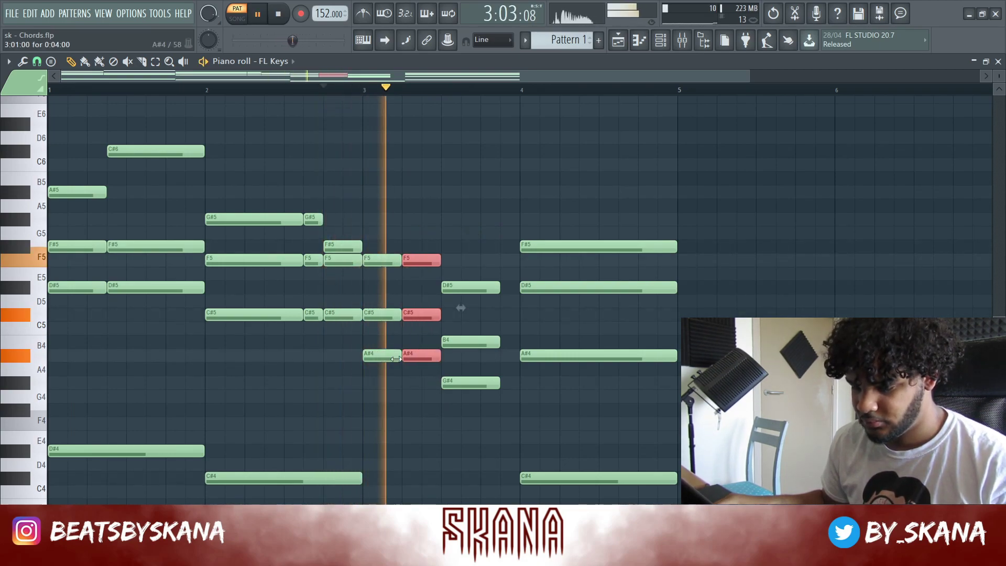
pyautogui.moveTo(416, 260); pyautogui.dragTo(435, 260)
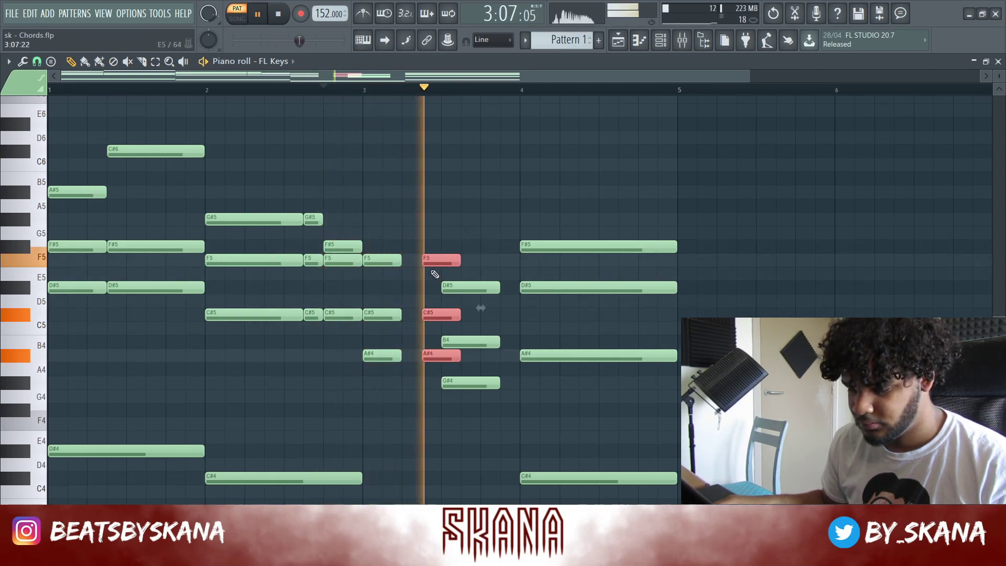
pyautogui.press('space')
pyautogui.moveTo(479, 385); pyautogui.dragTo(519, 385)
pyautogui.press('space')
pyautogui.press('space')
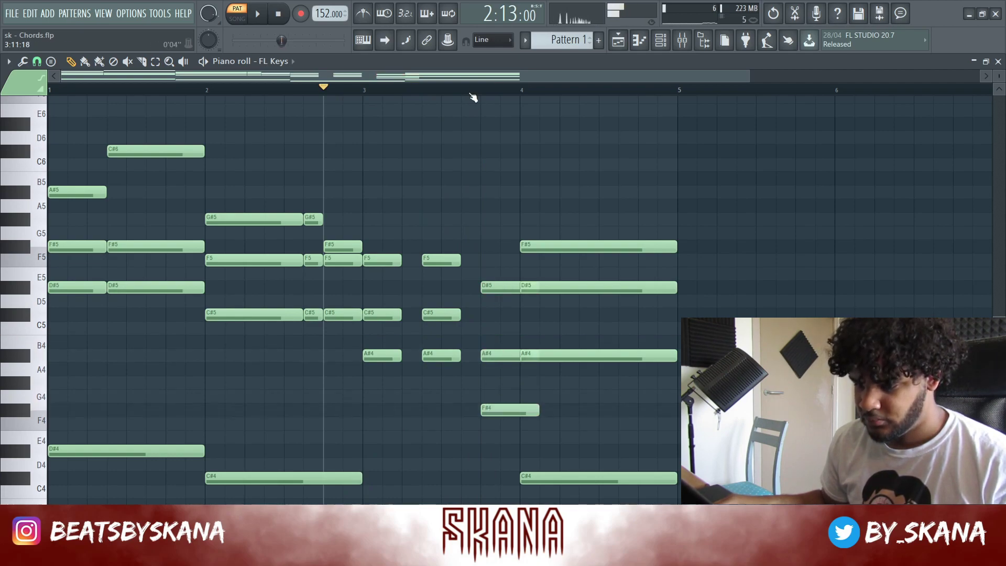
# Start playback at bar 3 step 7 and trim the C#5-A#4-F#4 chord to end at bar 4
pyautogui.click(422, 90)
pyautogui.press('space')
pyautogui.press('space')
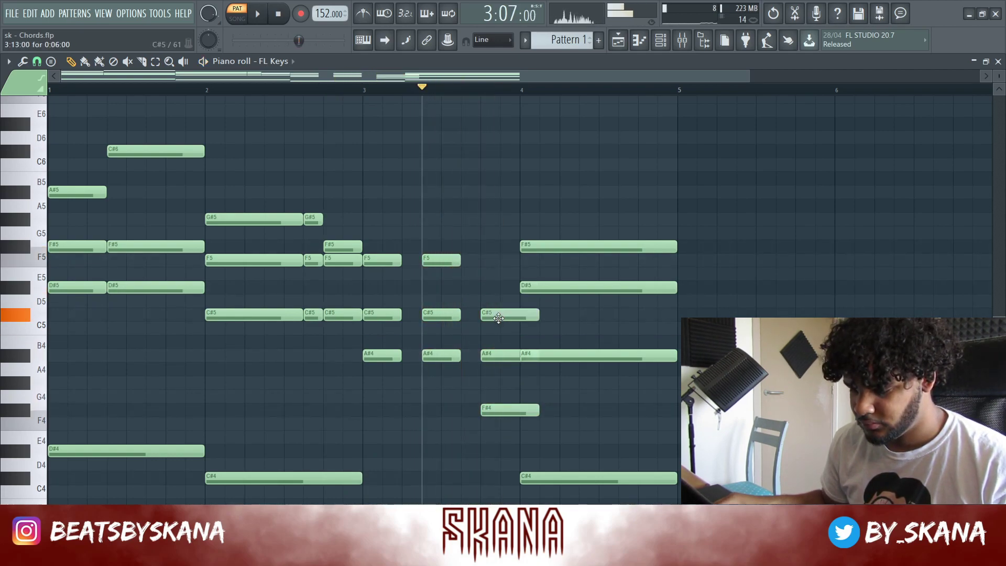
pyautogui.press('space')
pyautogui.moveTo(499, 319); pyautogui.dragTo(516, 410)
pyautogui.press('space')
pyautogui.press('space')
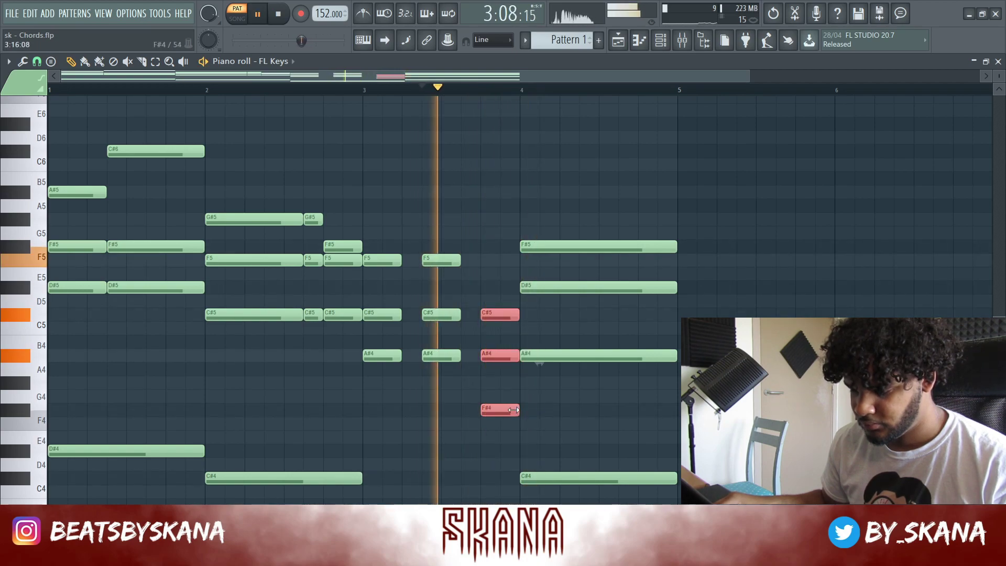
pyautogui.press('space')
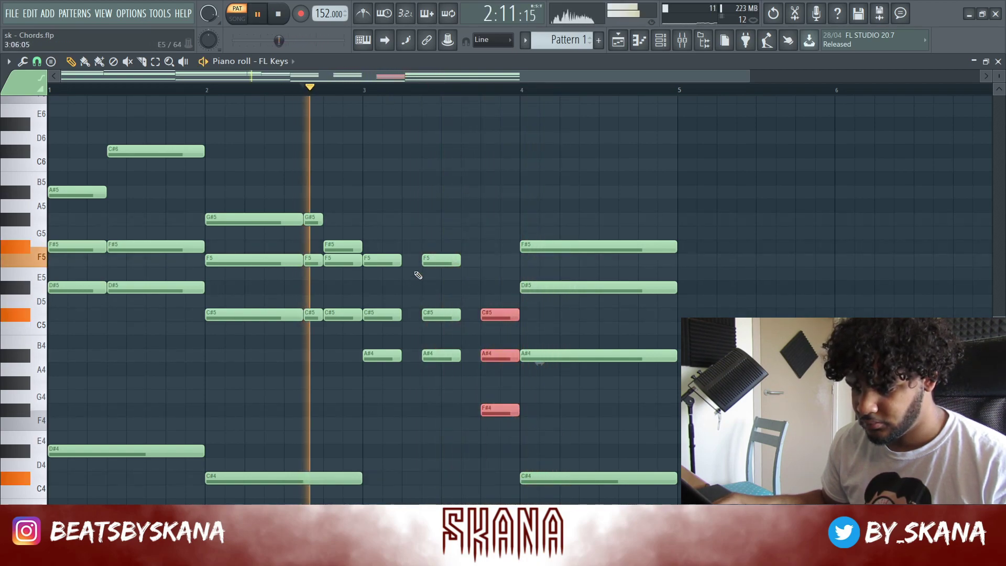
# Lengthen the F5-C#5-A#4 notes, raise C#5 to D#5, and move the bar-4 chord a beat later
pyautogui.moveTo(367, 250); pyautogui.dragTo(482, 362)
pyautogui.click(458, 346)
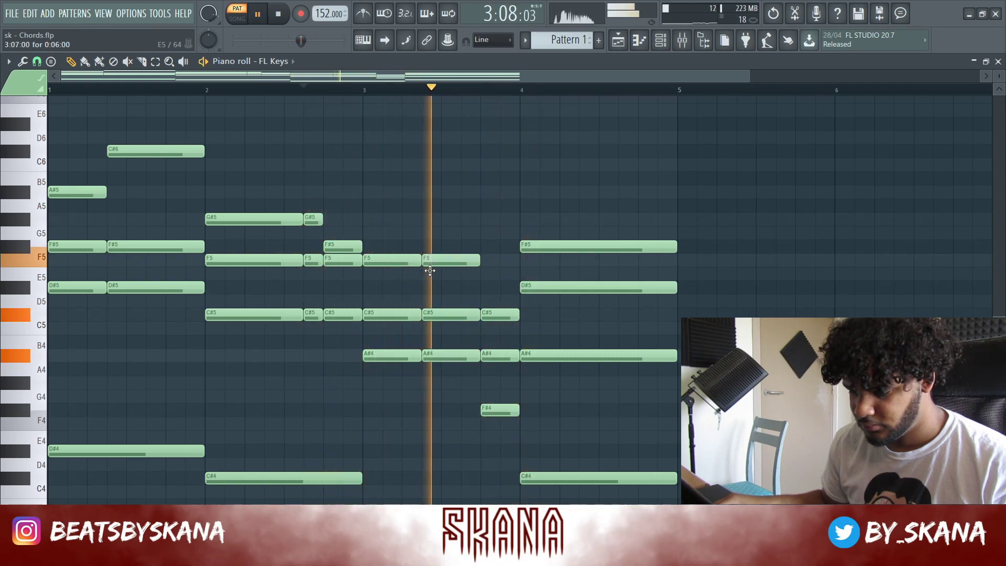
pyautogui.moveTo(501, 315); pyautogui.dragTo(505, 288)
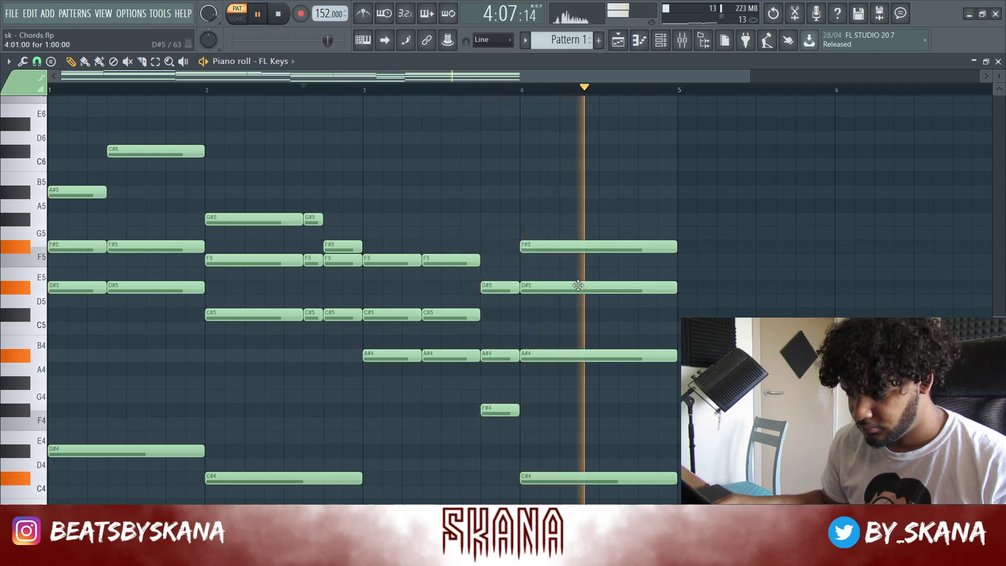
pyautogui.moveTo(583, 214); pyautogui.dragTo(599, 477)
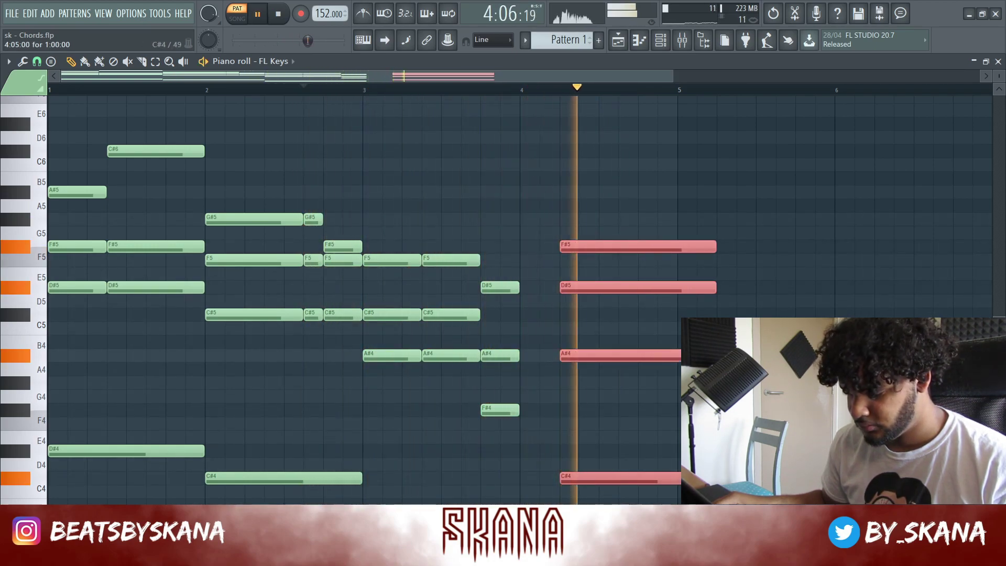
pyautogui.moveTo(715, 247); pyautogui.dragTo(676, 247)
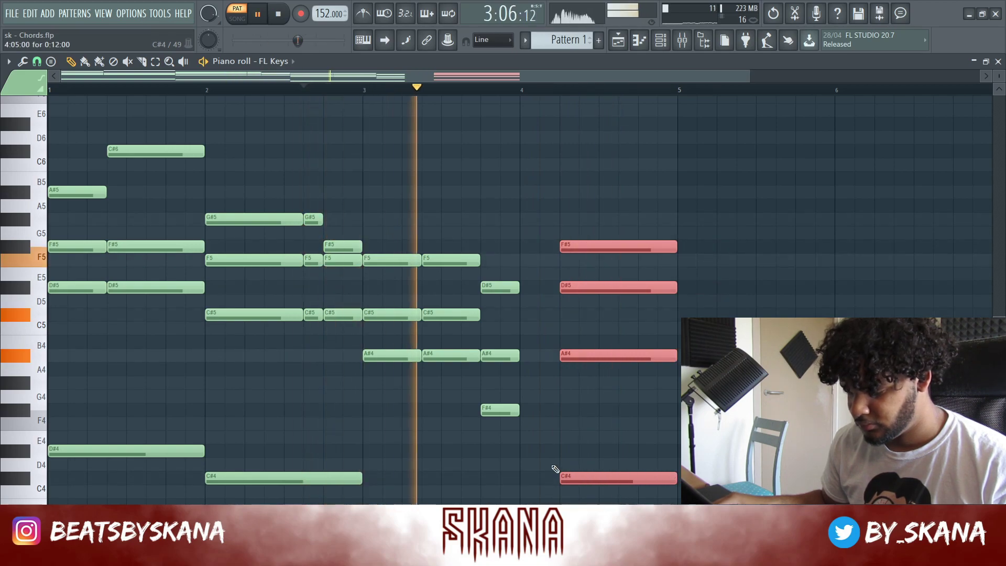
pyautogui.moveTo(556, 470); pyautogui.dragTo(517, 288)
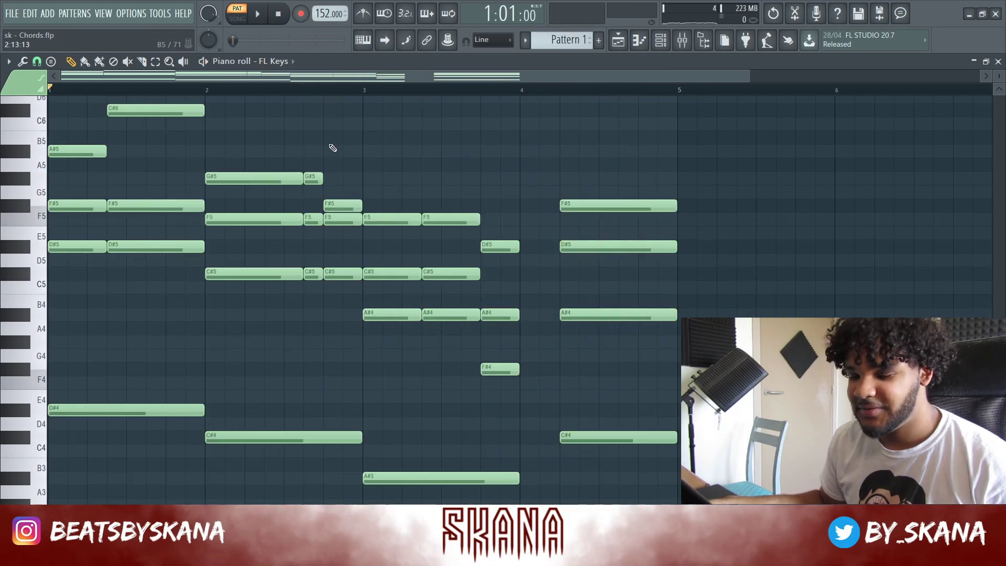
# Draw a short A#5 passing note at the end of bar 1
pyautogui.scroll(3, 331, 151)
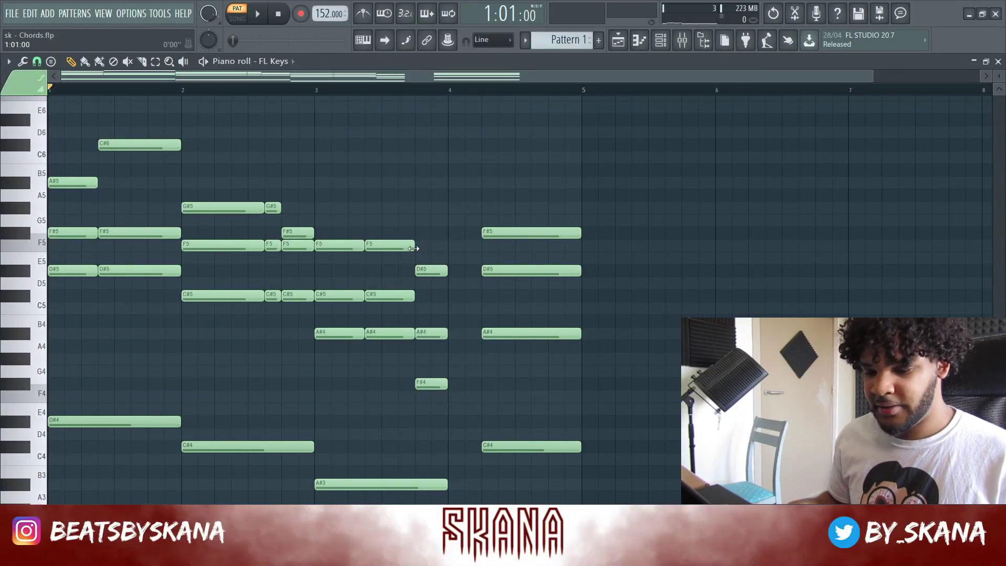
pyautogui.press('space')
pyautogui.click(168, 182)
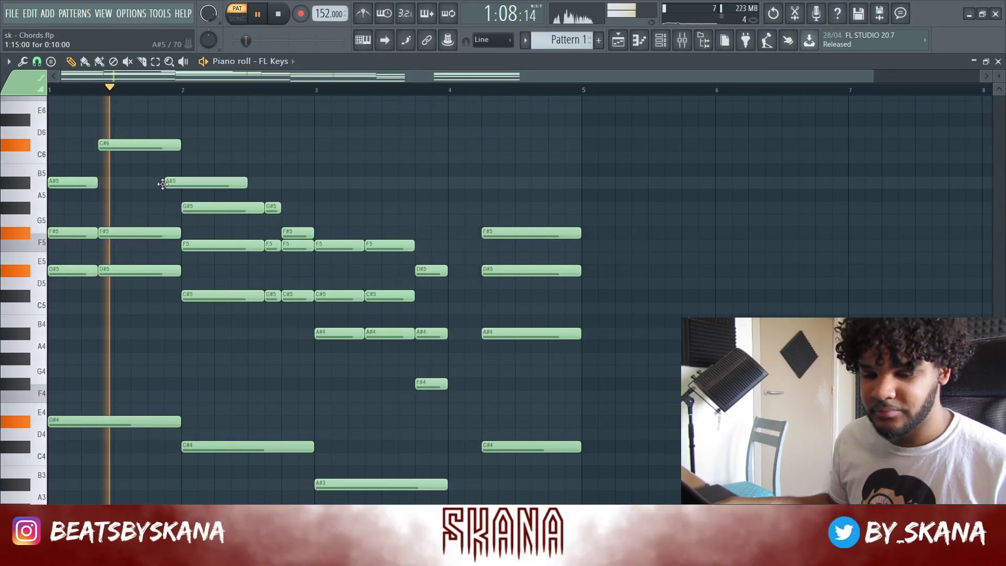
pyautogui.moveTo(248, 183); pyautogui.dragTo(181, 192)
pyautogui.press('space')
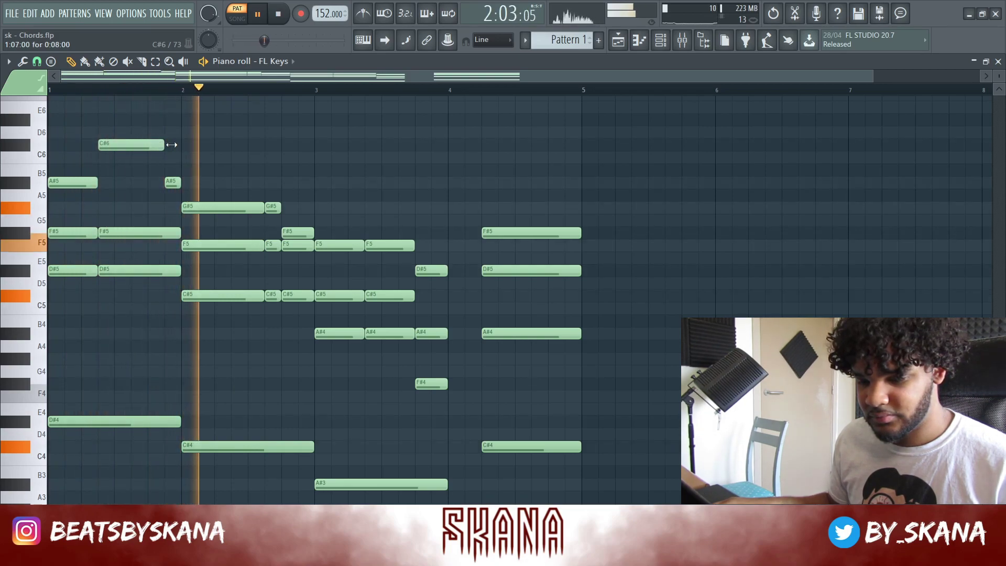
# Add a short G#5 passing note in bar 2 and play it back
pyautogui.press('space')
pyautogui.click(309, 207)
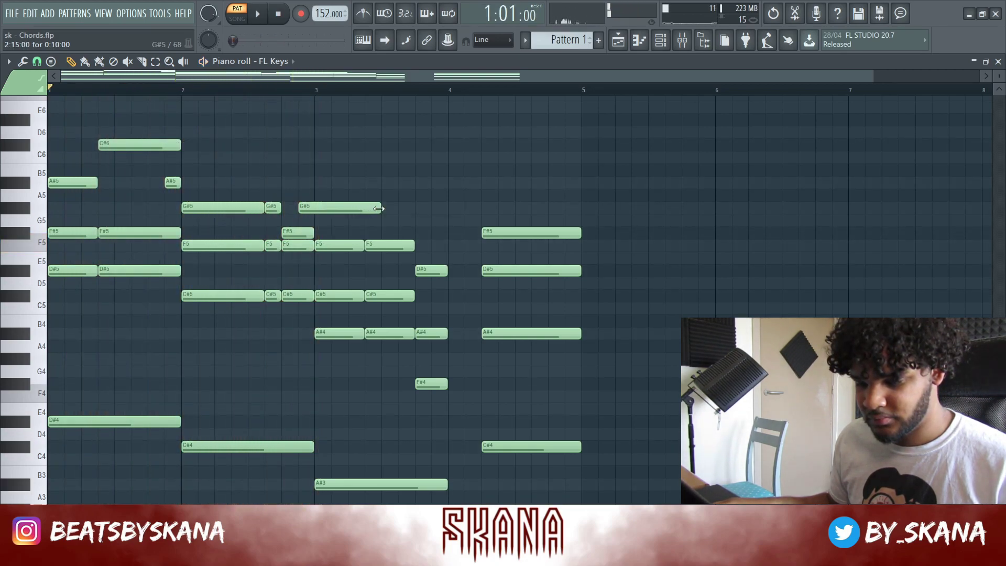
pyautogui.moveTo(379, 208); pyautogui.dragTo(313, 208)
pyautogui.press('space')
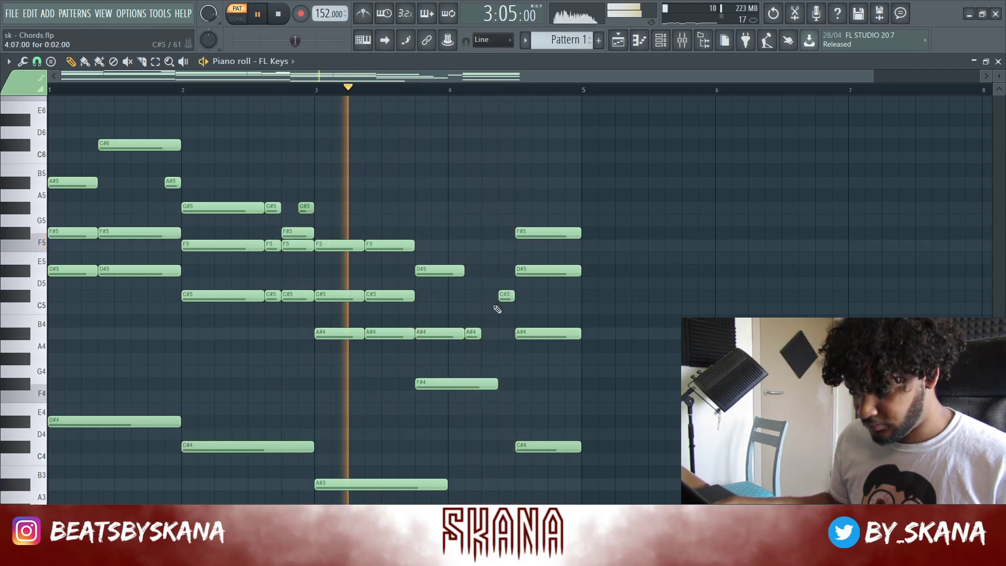
# Move the short A#4 later and lengthen the bar-4 F#4, A#4 and D#5 notes
pyautogui.moveTo(479, 334); pyautogui.dragTo(496, 338)
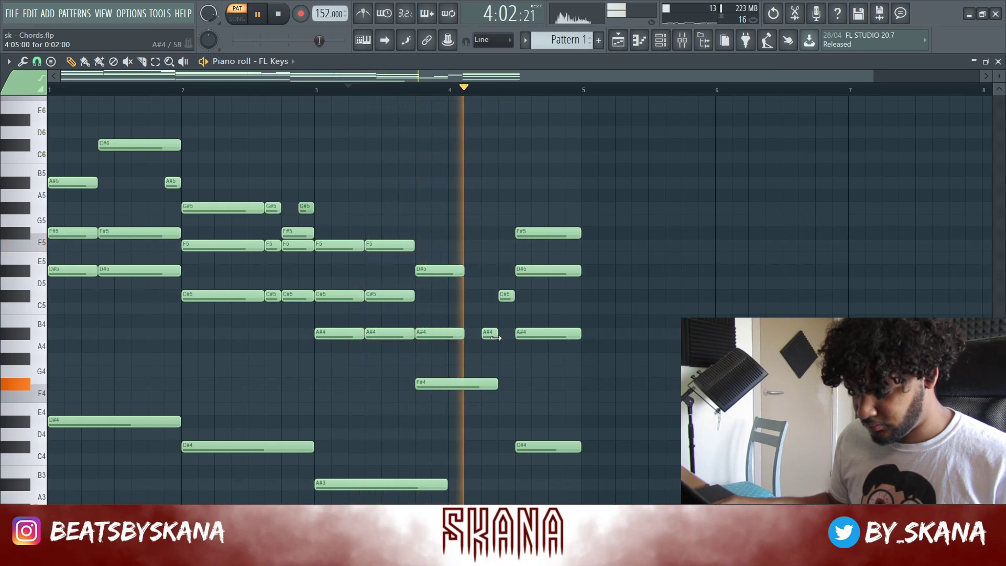
pyautogui.moveTo(497, 384); pyautogui.dragTo(514, 384)
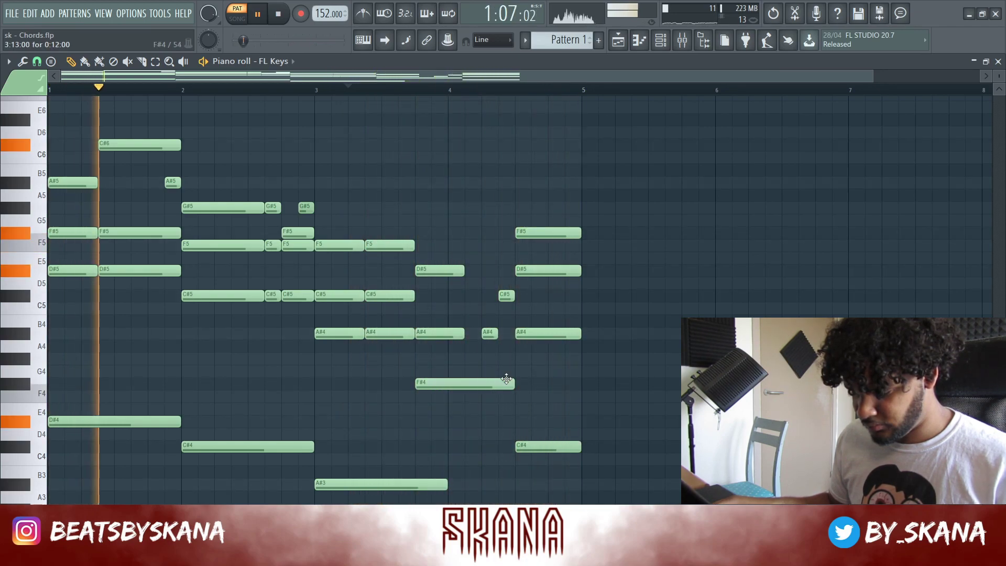
pyautogui.moveTo(461, 335); pyautogui.dragTo(478, 334)
pyautogui.moveTo(463, 269); pyautogui.dragTo(505, 267)
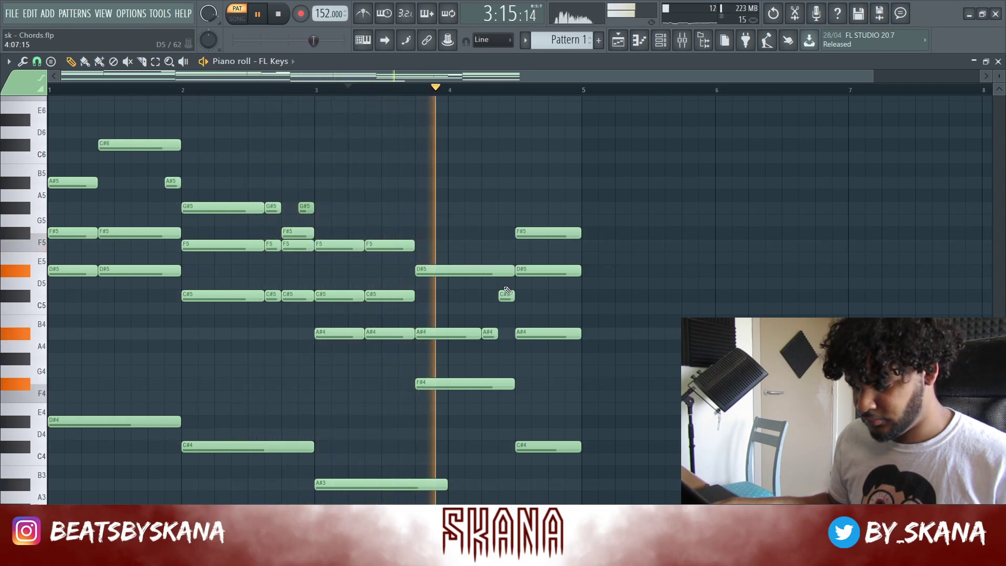
pyautogui.press('space')
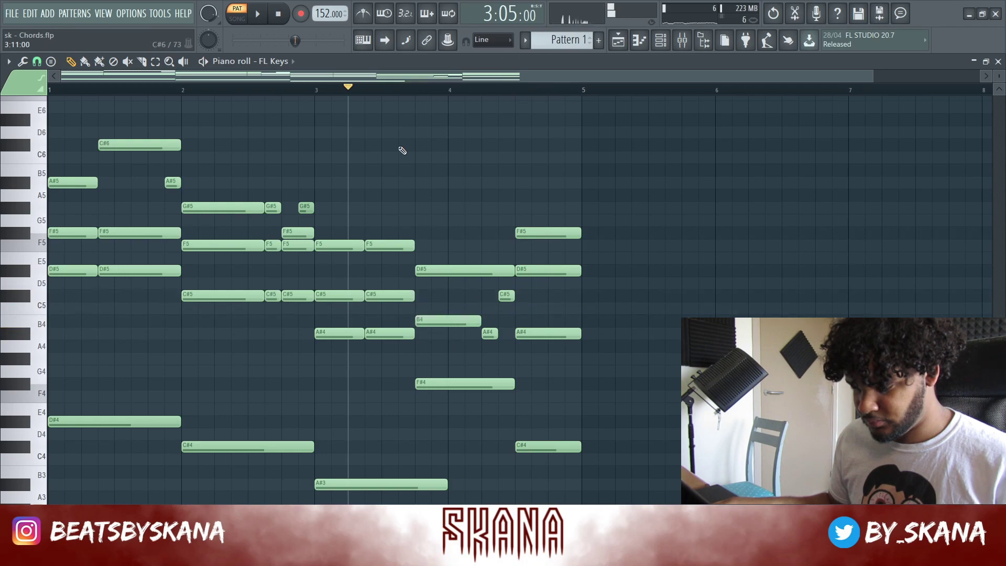
# Lower the B4 note to A#4 and audition the ending
pyautogui.press('space')
pyautogui.moveTo(447, 325); pyautogui.dragTo(447, 339)
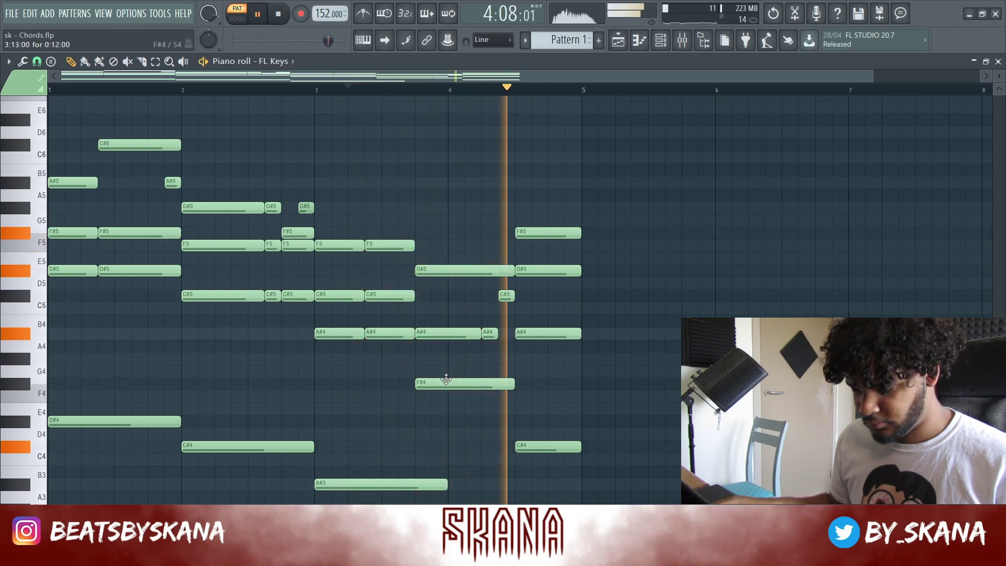
pyautogui.press('space')
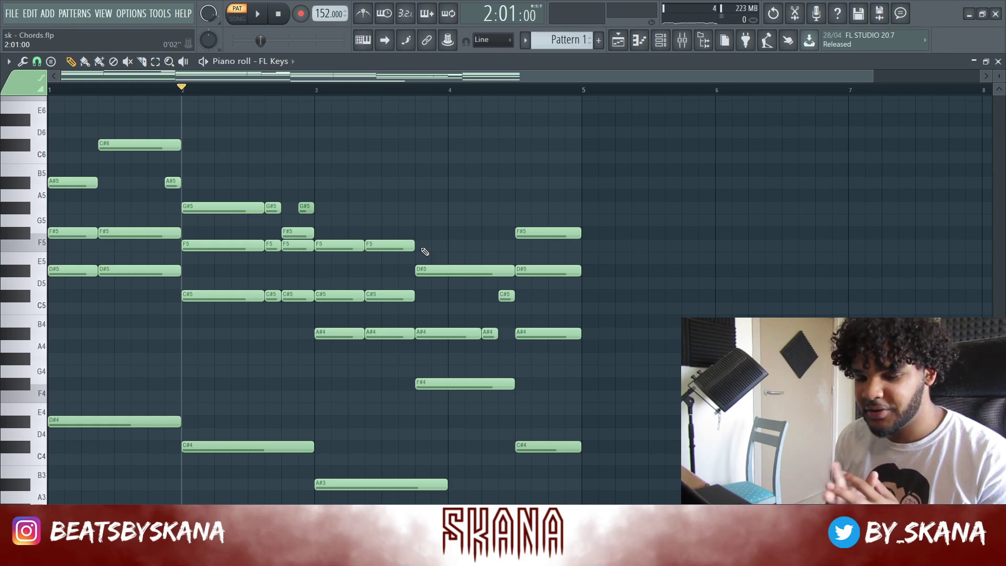
# Zoom the piano roll in on bar 1, beneath the opening chord
pyautogui.scroll(5, 305, 277)
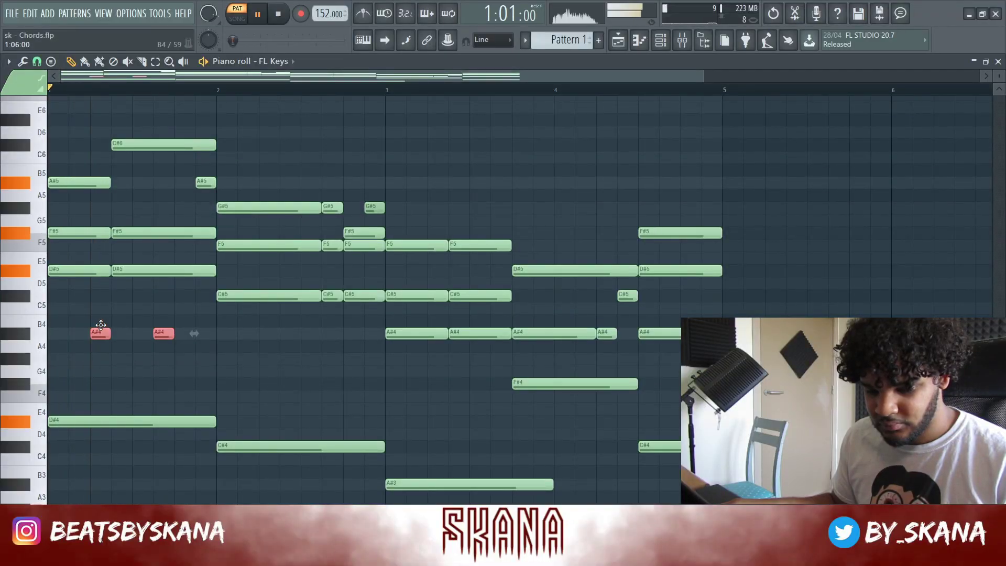
# Add a G#4 note at the end of bar 1 and lengthen the F4 note in bar 2
pyautogui.click(186, 374)
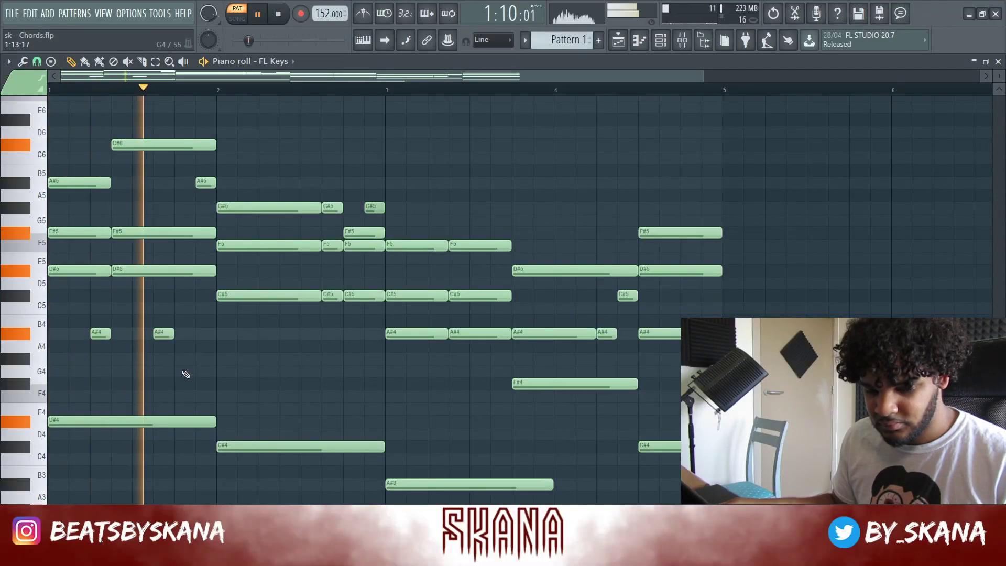
pyautogui.click(199, 359)
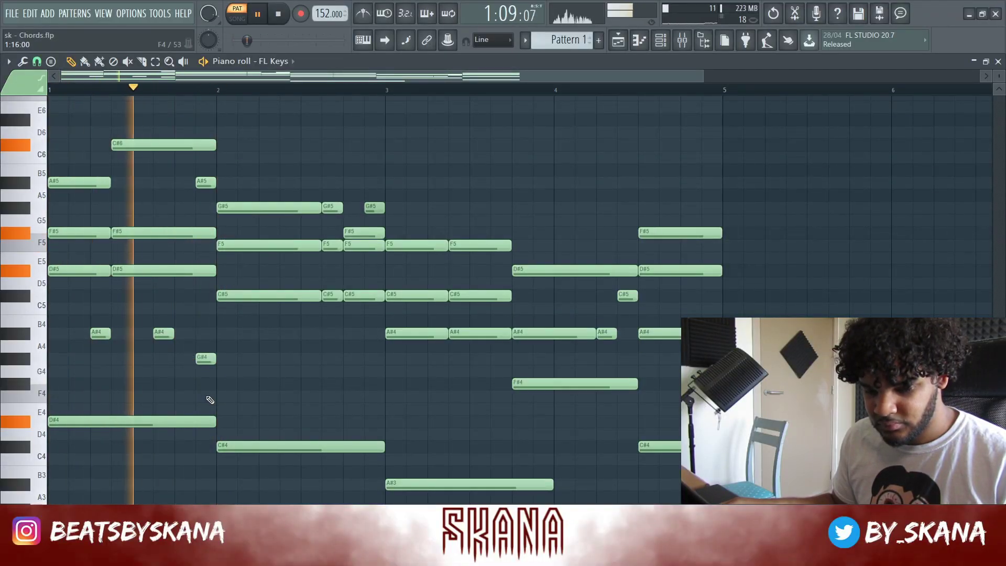
pyautogui.press('space')
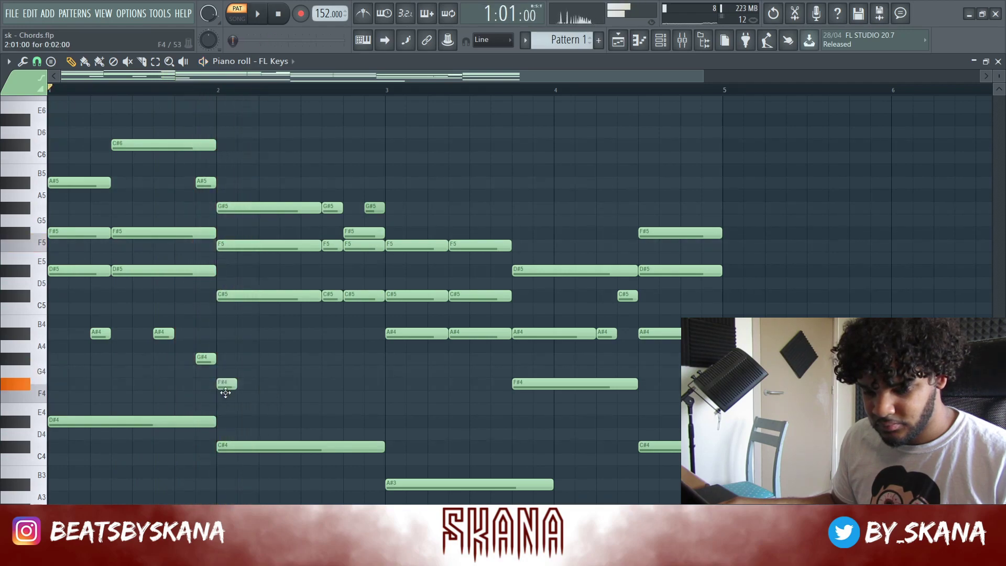
pyautogui.moveTo(237, 388); pyautogui.dragTo(317, 378)
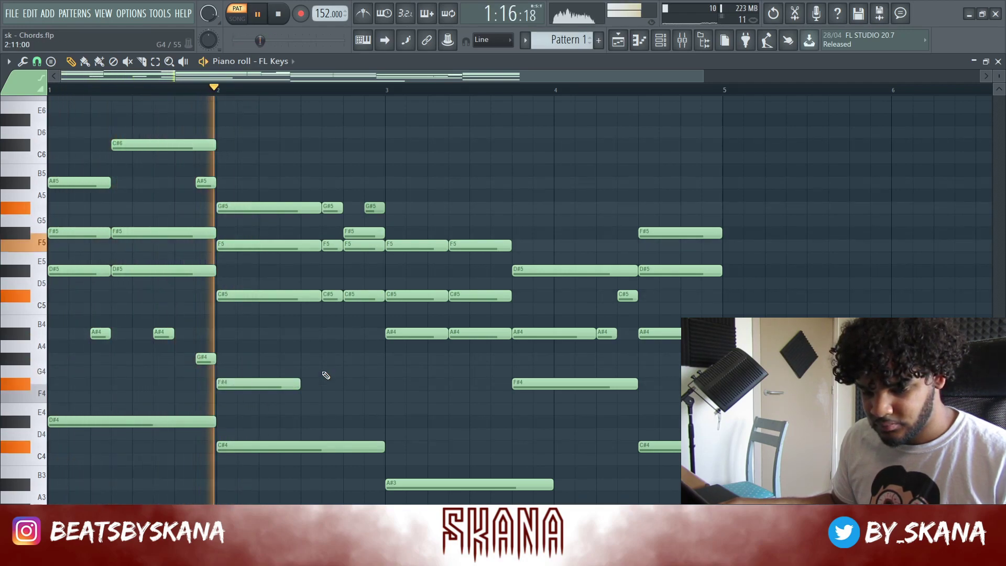
pyautogui.press('space')
pyautogui.click(261, 388)
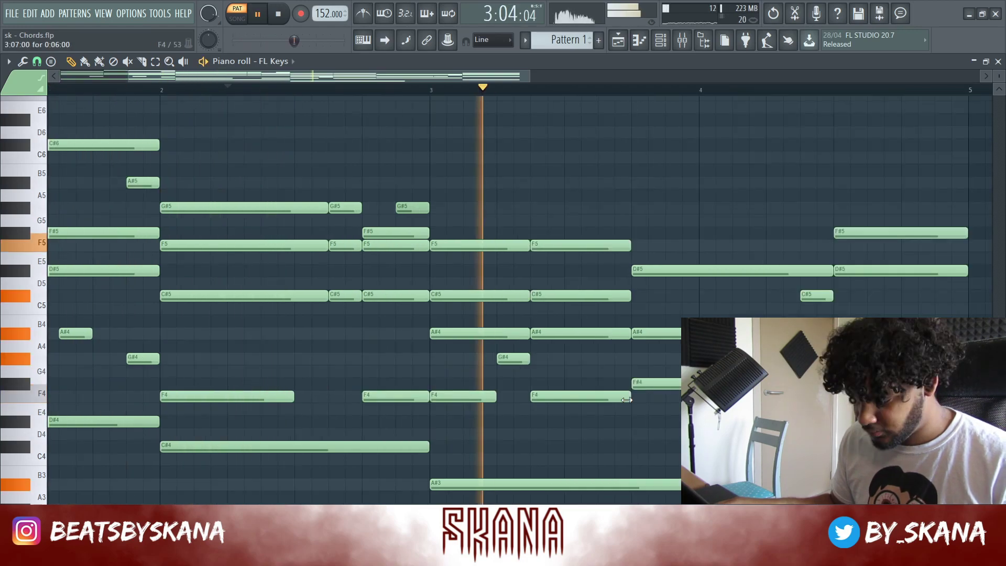
# Stretch the A#3 bass note further into bar 4, auditioning the progression from bar 2
pyautogui.scroll(-2, 627, 400)
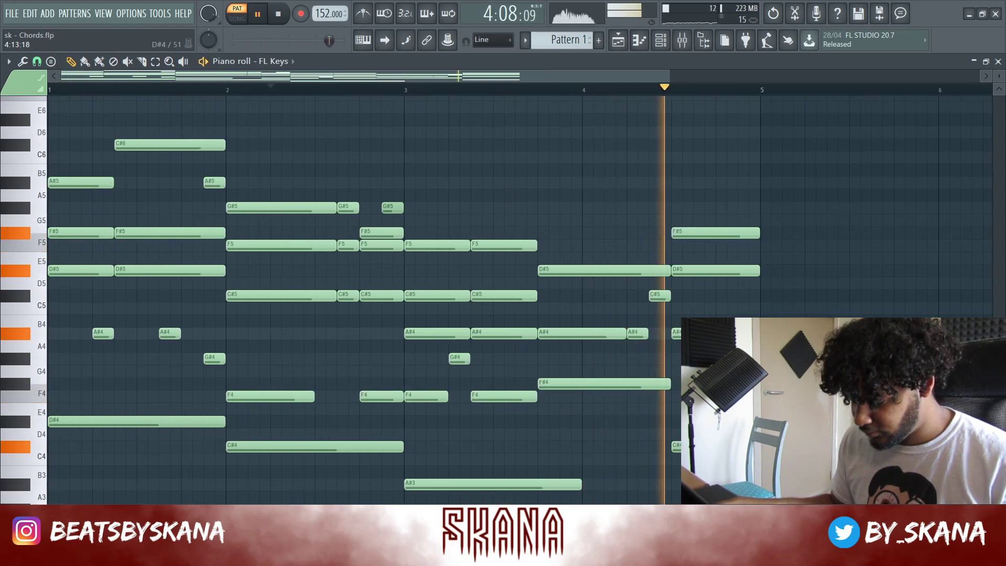
pyautogui.press('space')
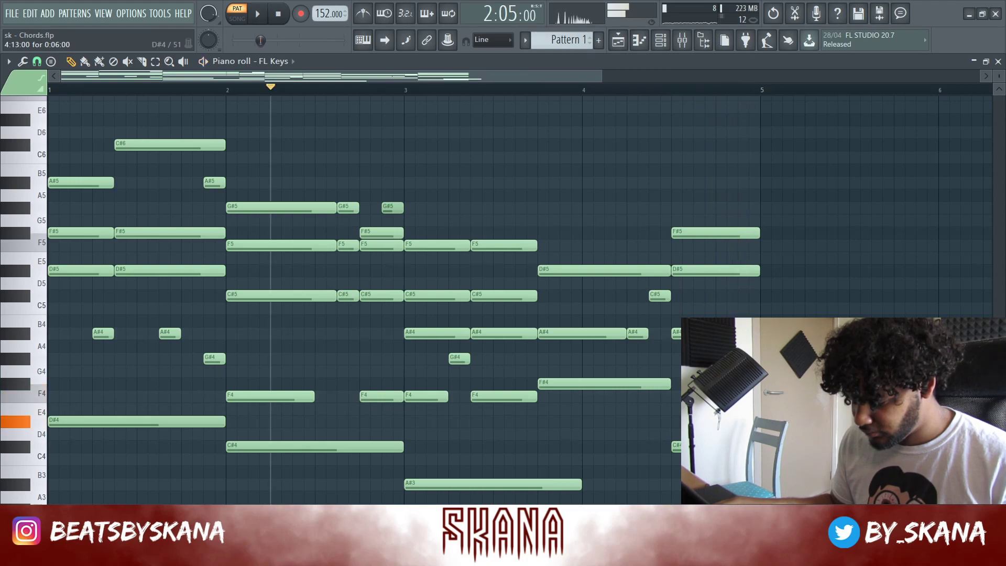
pyautogui.press('space')
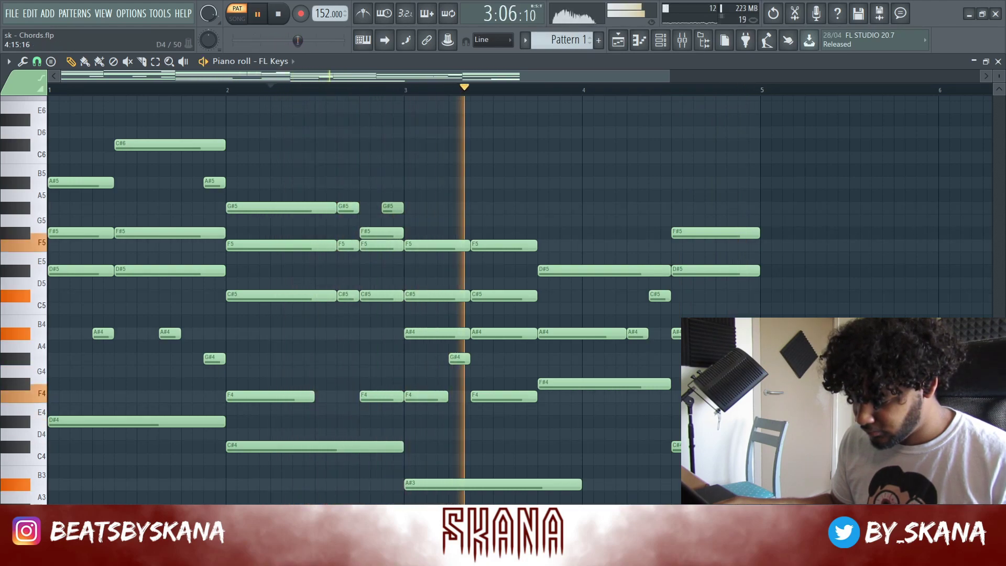
pyautogui.moveTo(577, 482); pyautogui.dragTo(671, 482)
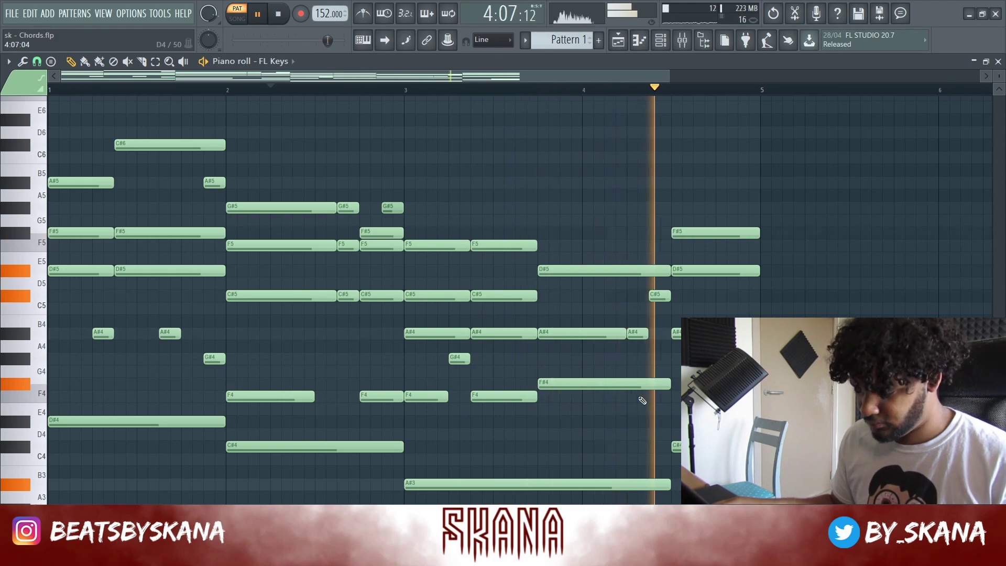
pyautogui.click(278, 14)
pyautogui.scroll(-2, 536, 159)
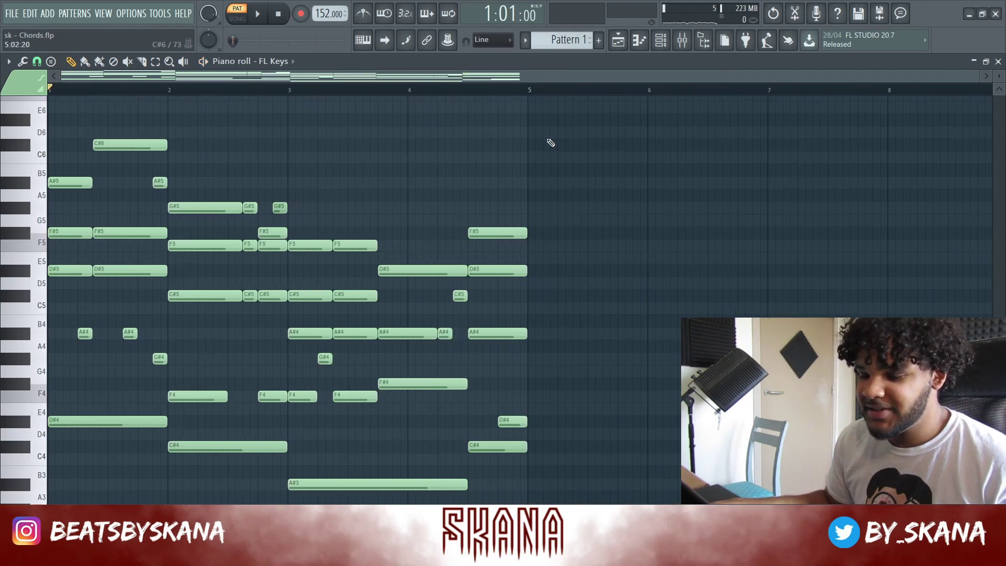
# Select every note in the pattern and bring up the piano roll randomizer
pyautogui.hotkey('ctrl', 'a')
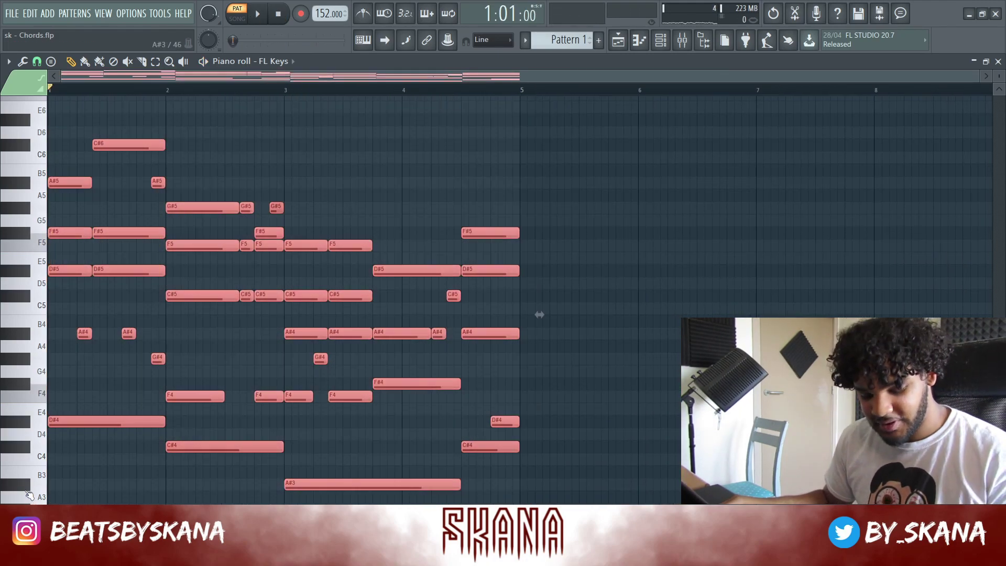
pyautogui.hotkey('alt', 'r')
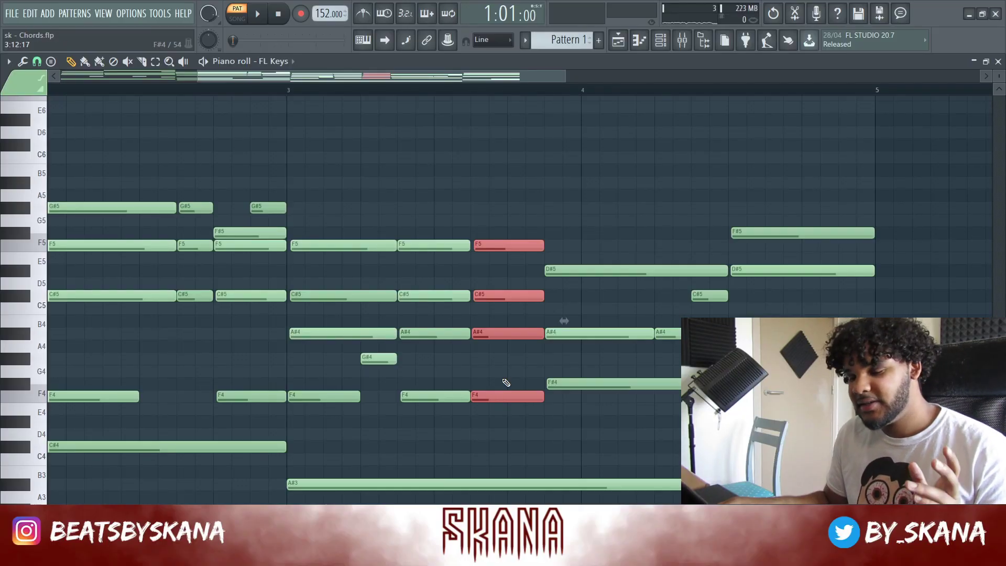
pyautogui.scroll(-4, 498, 260)
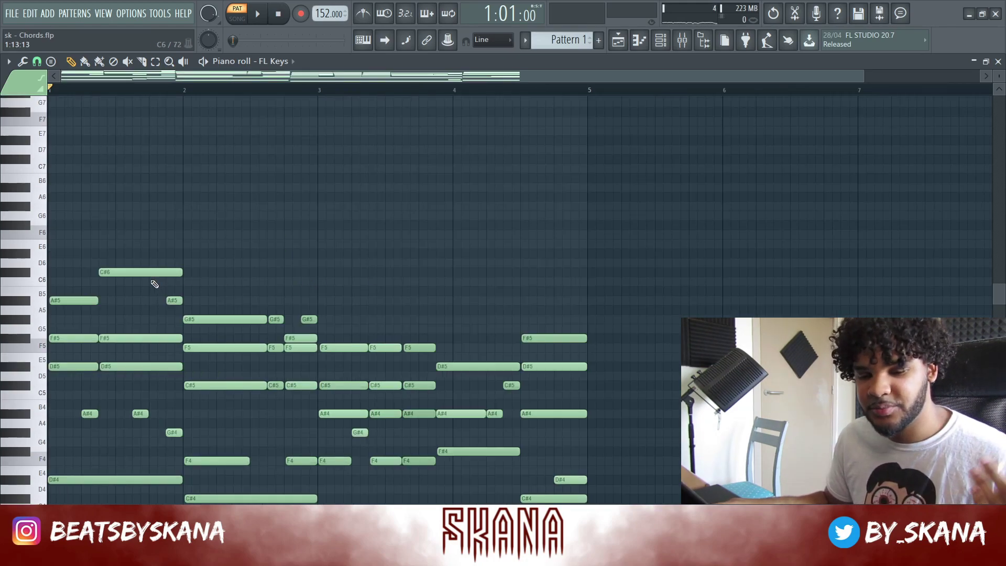
pyautogui.scroll(4, 155, 284)
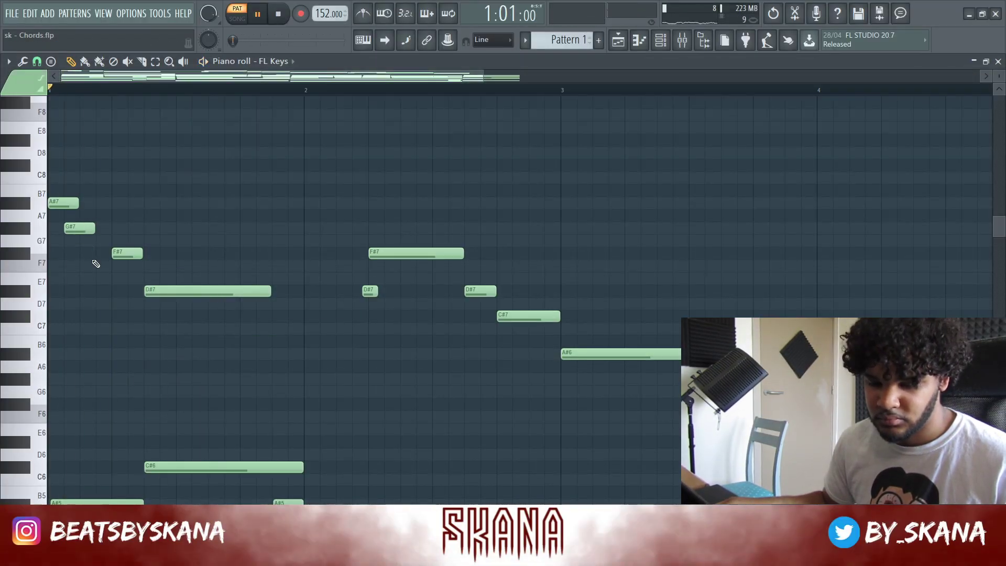
# Move the long D#7 note down to C#7 and select the sixth-octave doubled notes, including A#6 and A6
pyautogui.moveTo(149, 295); pyautogui.dragTo(135, 320)
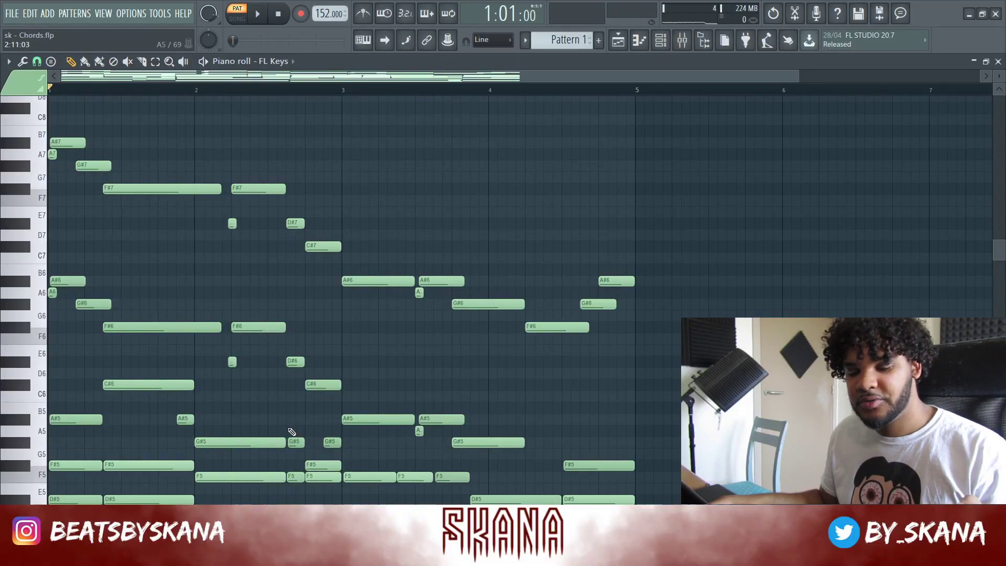
pyautogui.moveTo(55, 278); pyautogui.dragTo(260, 364)
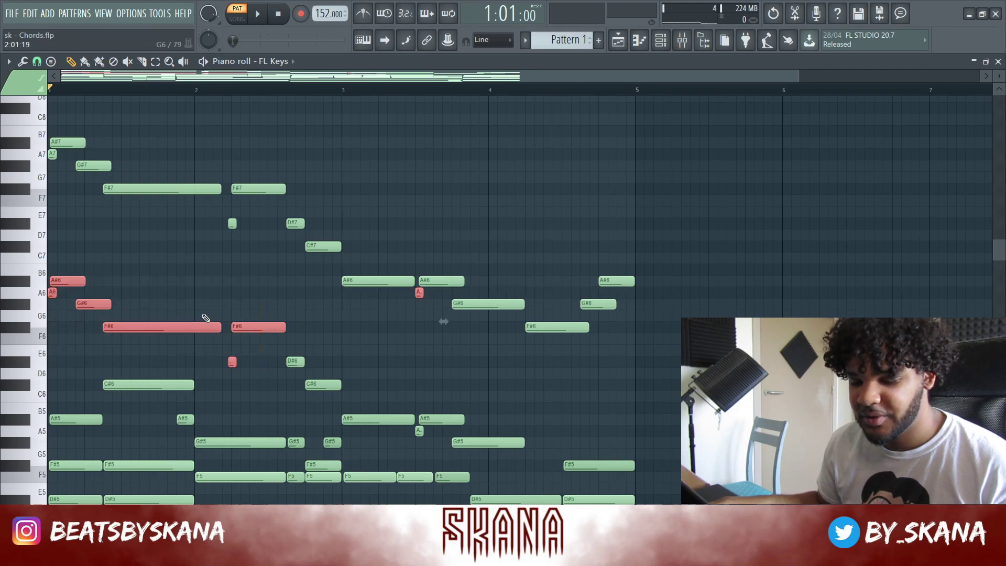
pyautogui.click(281, 318)
pyautogui.scroll(2, 53, 155)
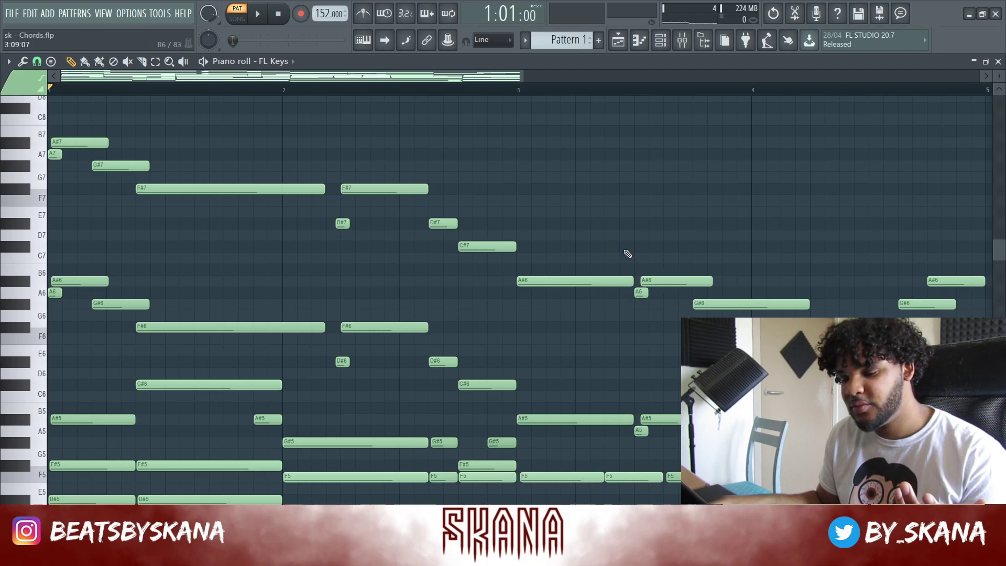
pyautogui.moveTo(671, 264); pyautogui.dragTo(643, 318)
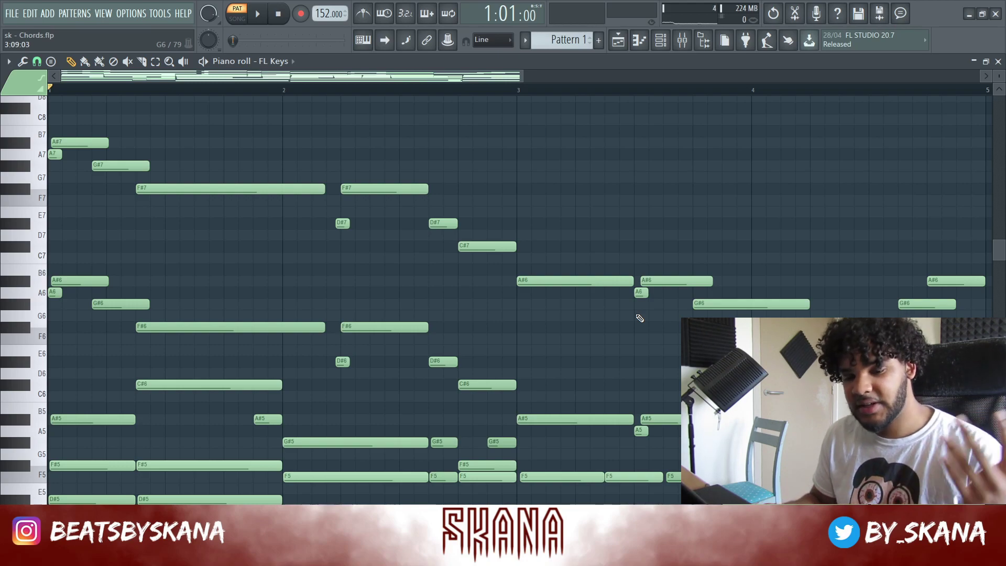
pyautogui.scroll(-3, 628, 296)
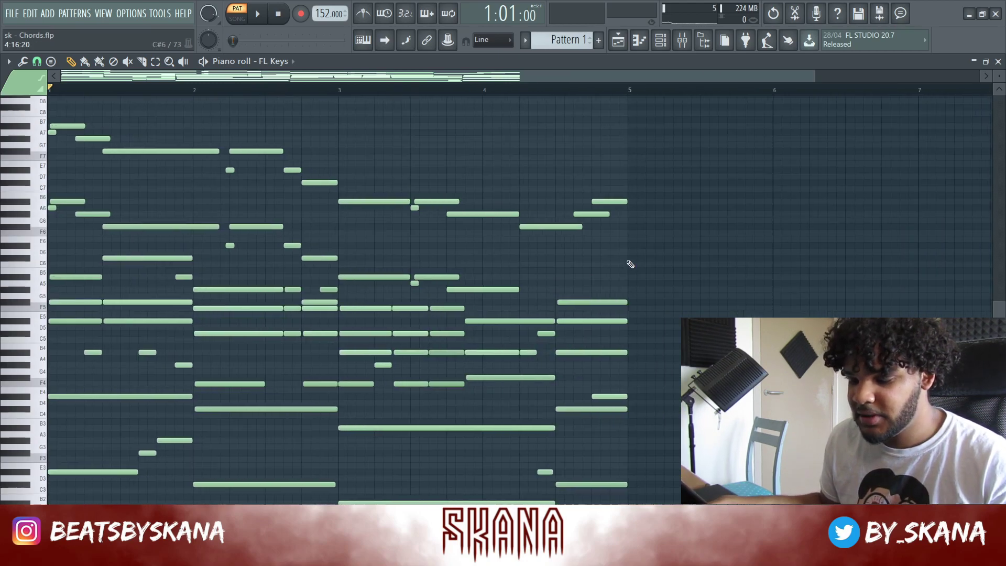
# Delete the chord notes below the high layer and audition the high notes alone
pyautogui.moveTo(672, 249); pyautogui.dragTo(49, 435)
pyautogui.press('Delete')
pyautogui.scroll(2, 126, 326)
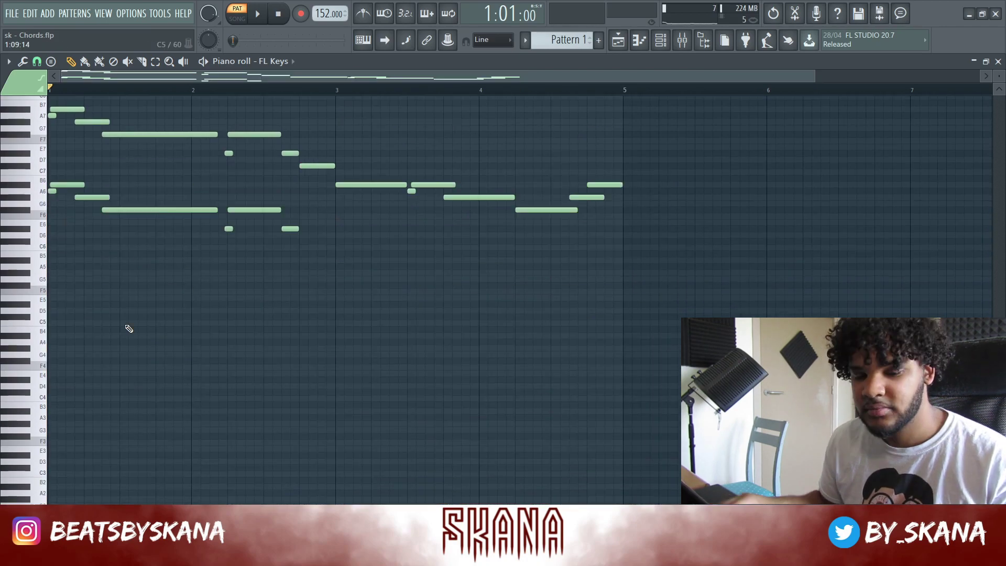
pyautogui.press('space')
pyautogui.press('space')
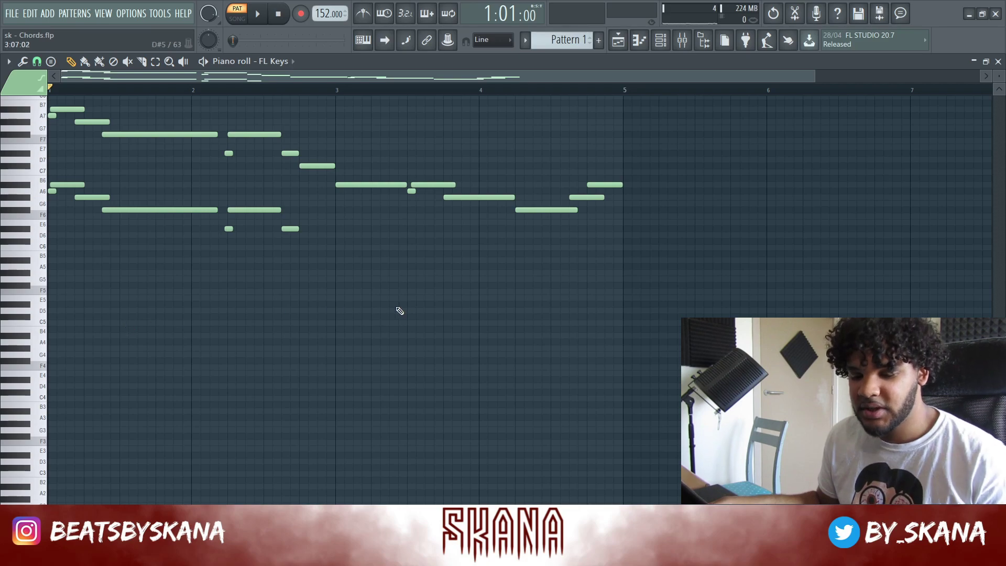
# Restore the deleted chord notes with Ctrl+Z and play the full layered progression
pyautogui.hotkey('ctrl', 'z')
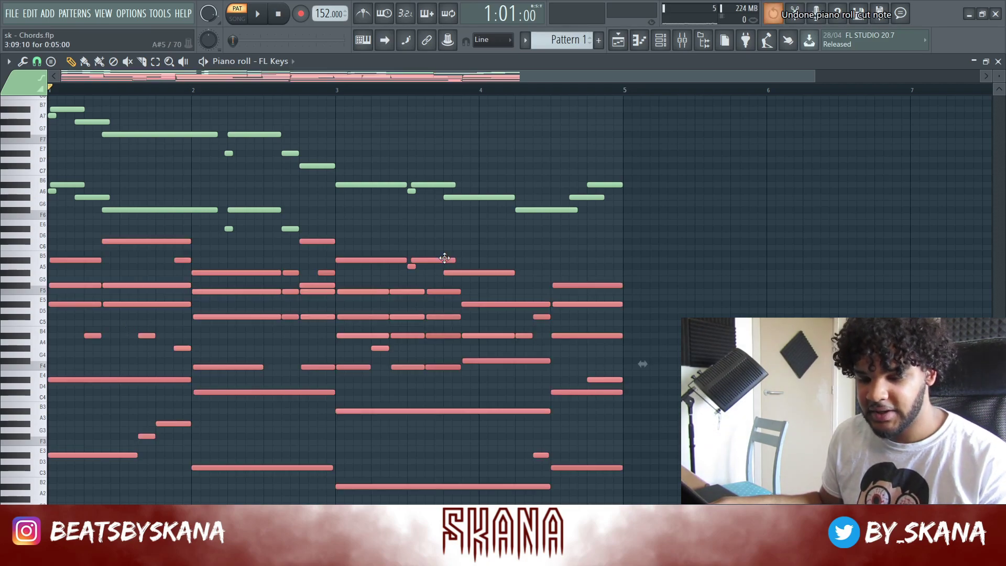
pyautogui.click(467, 243)
pyautogui.scroll(1, 472, 243)
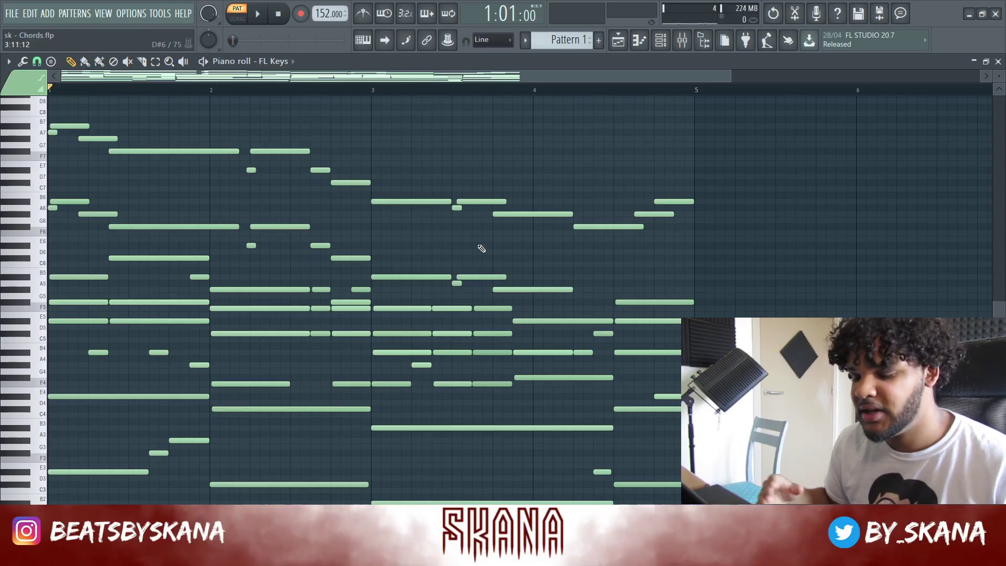
pyautogui.press('space')
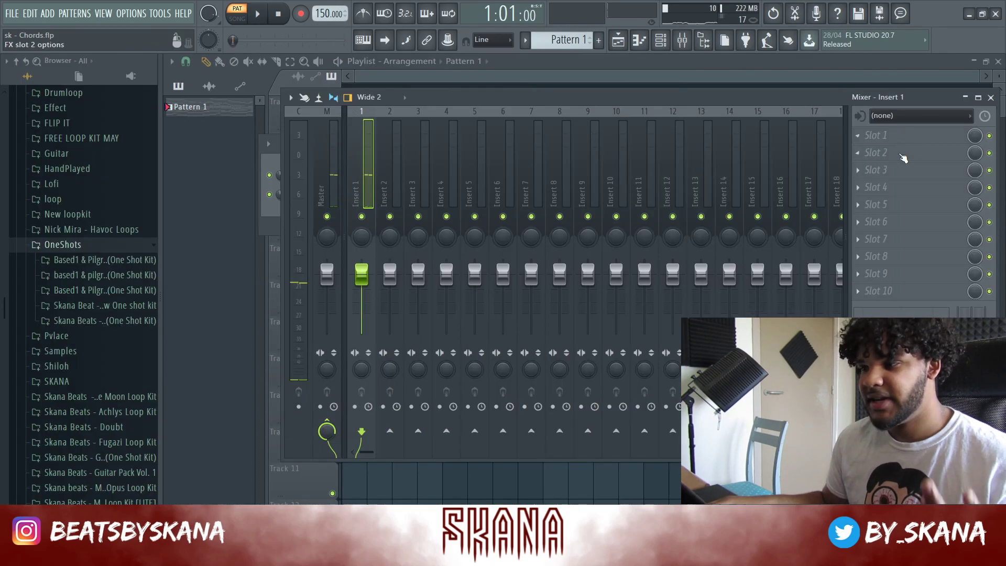
# Load Fruity Parametric EQ 2 into the first effect slot of mixer Insert 1
pyautogui.click(881, 135)
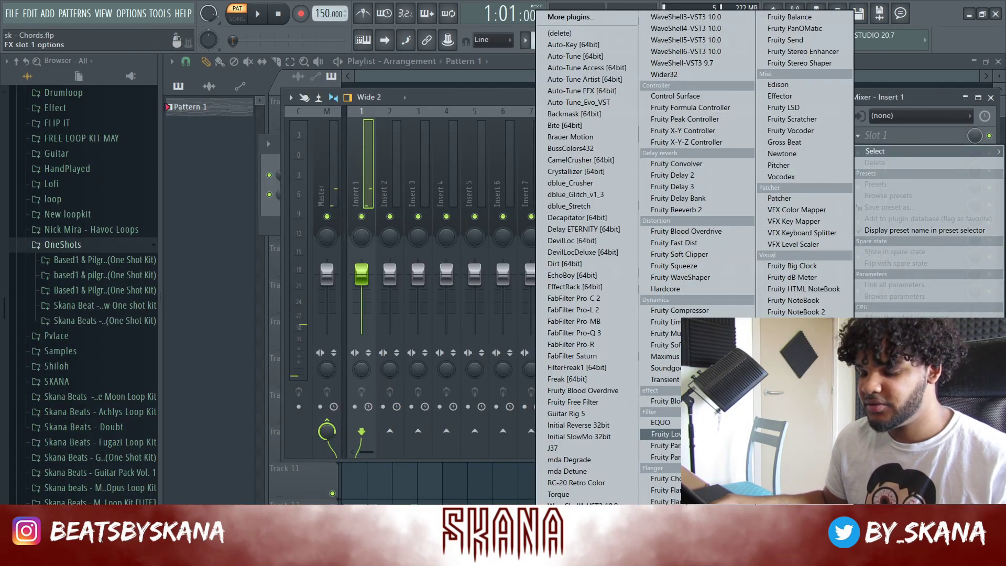
pyautogui.click(662, 457)
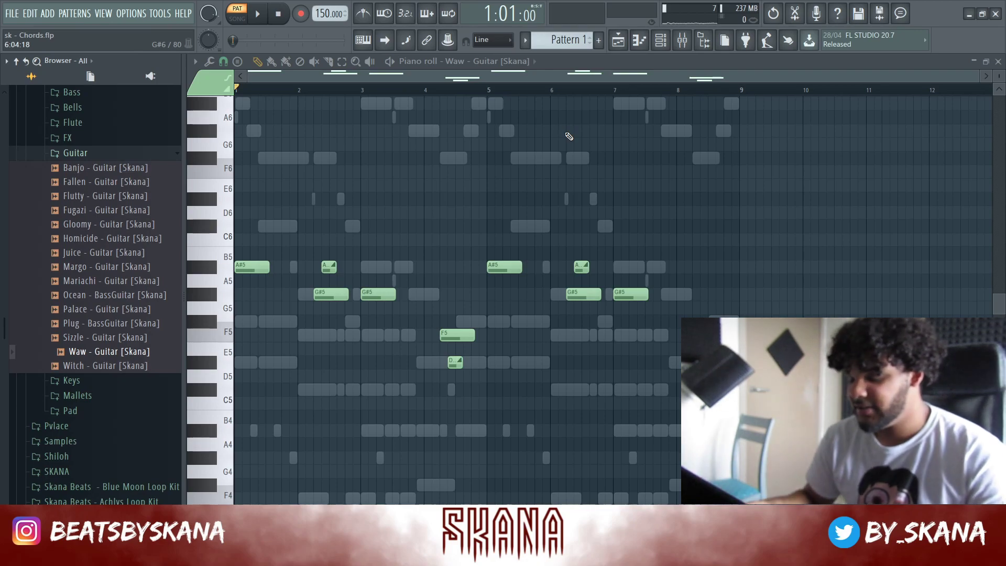
# Route the Waw guitar channel to mixer Insert 2 while the guitar part plays, then stop
pyautogui.press('space')
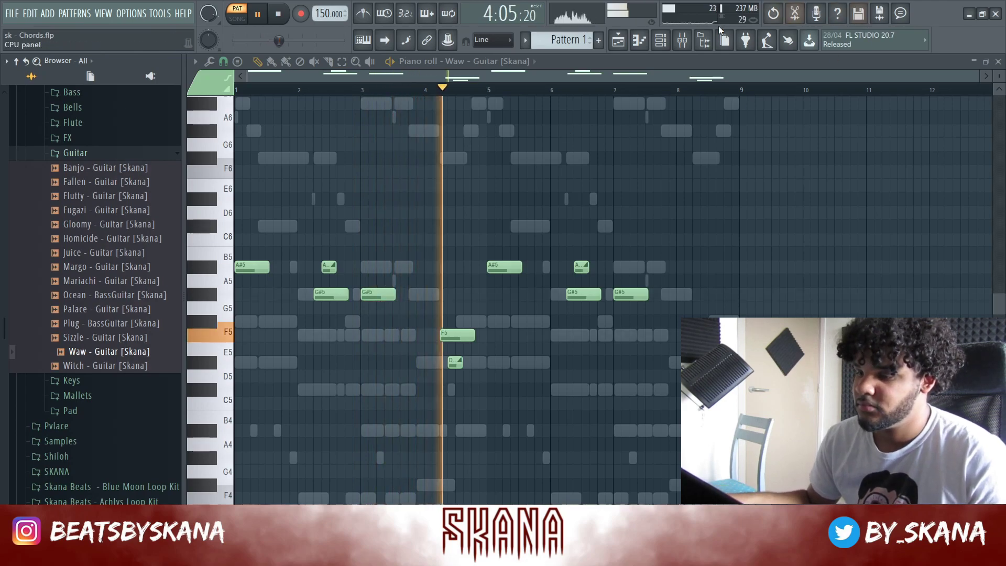
pyautogui.click(681, 45)
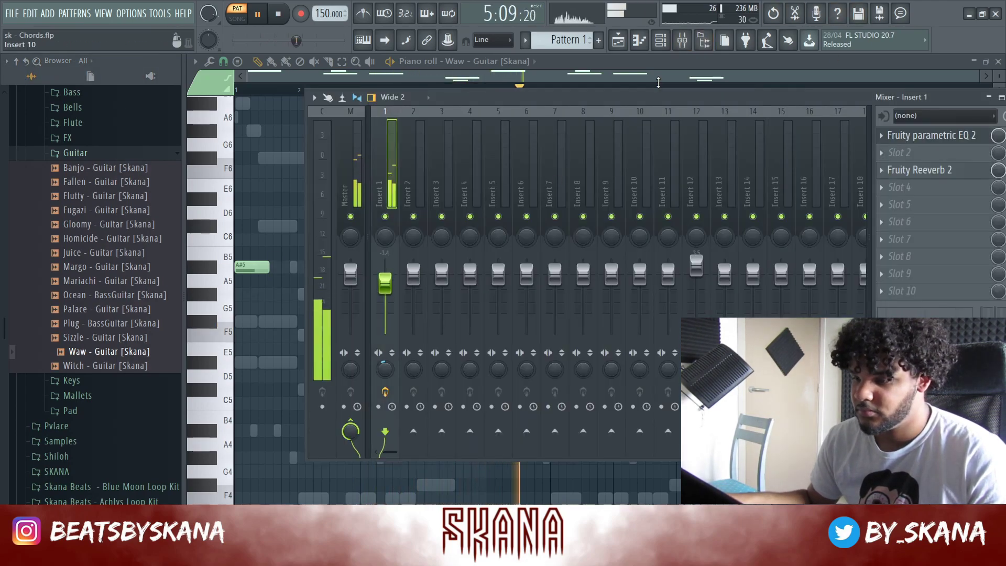
pyautogui.press('F6')
pyautogui.moveTo(335, 213); pyautogui.dragTo(335, 198)
pyautogui.click(416, 128)
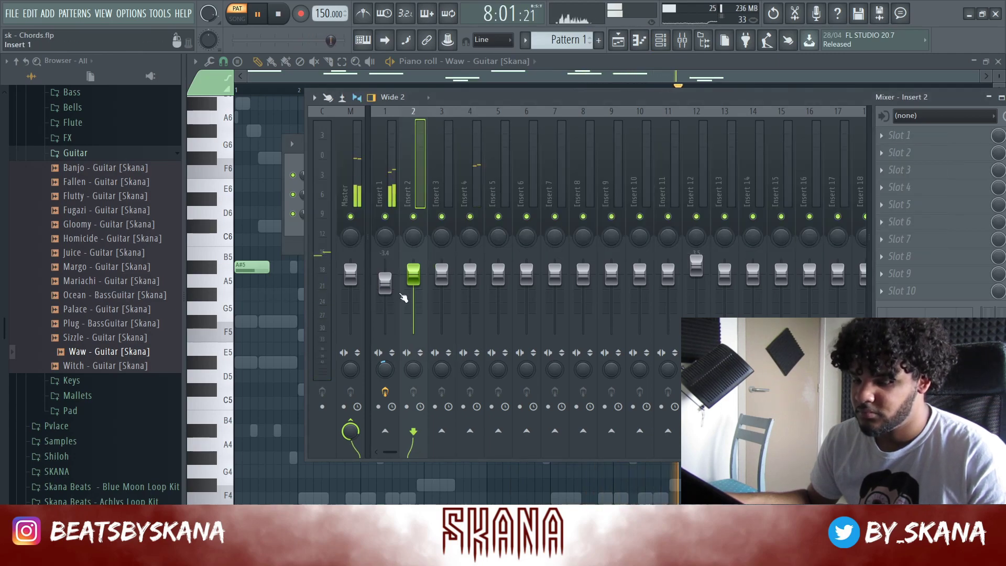
pyautogui.press('space')
pyautogui.press('F9')
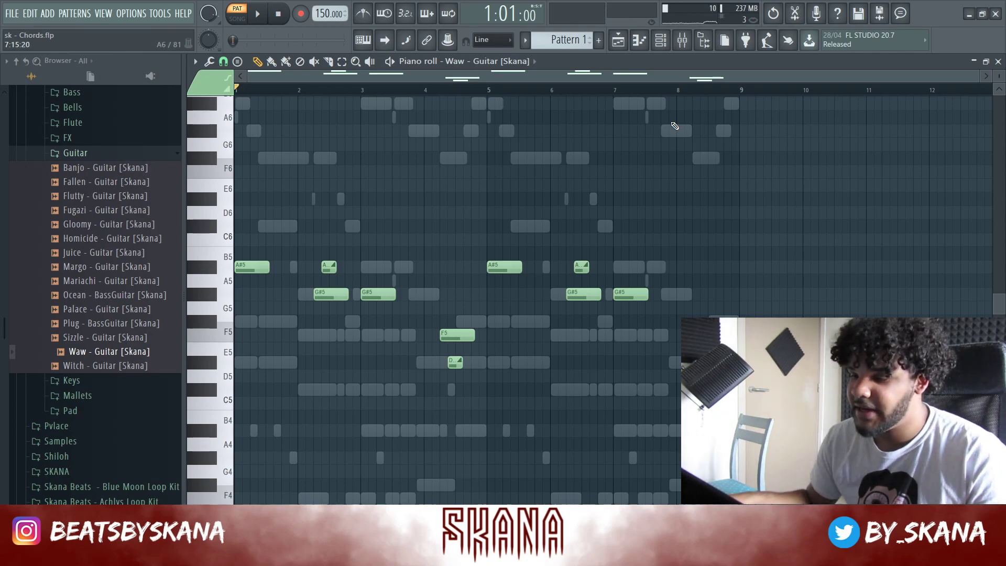
pyautogui.press('F6')
pyautogui.scroll(6, 81, 210)
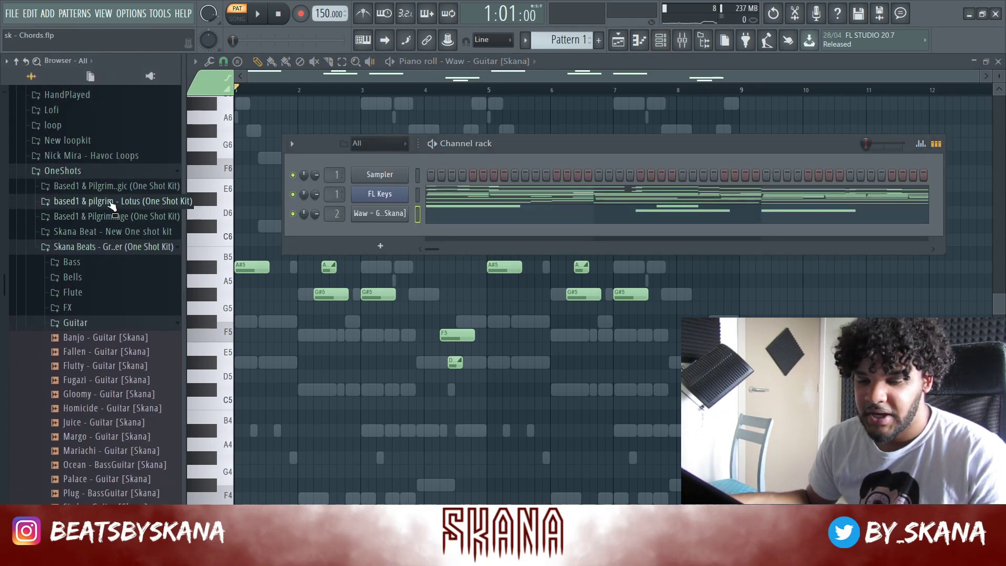
# Expand the Lotus kit's guitar folder, select bars 17–25, and open the FL Keys #2 pattern
pyautogui.click(81, 202)
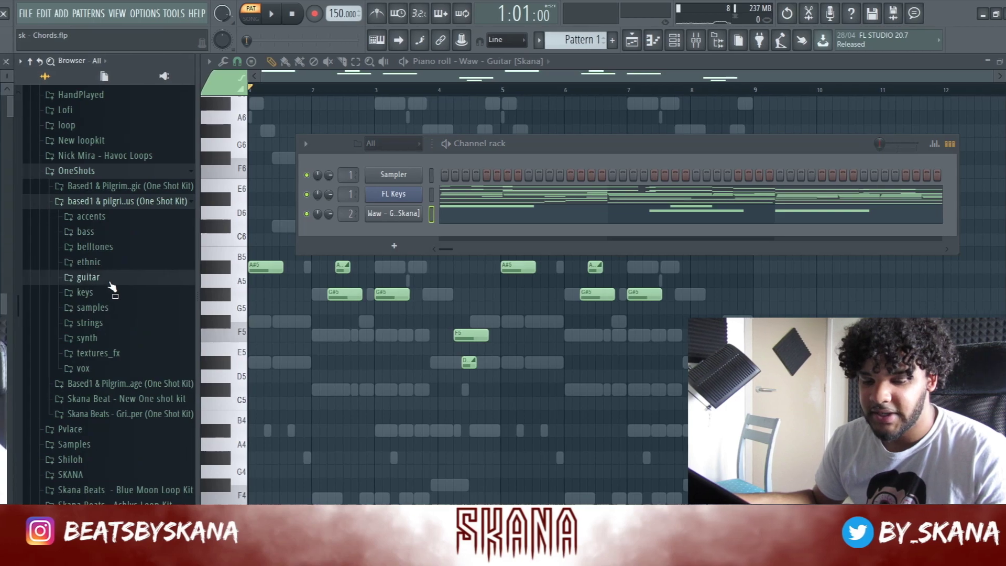
pyautogui.click(74, 277)
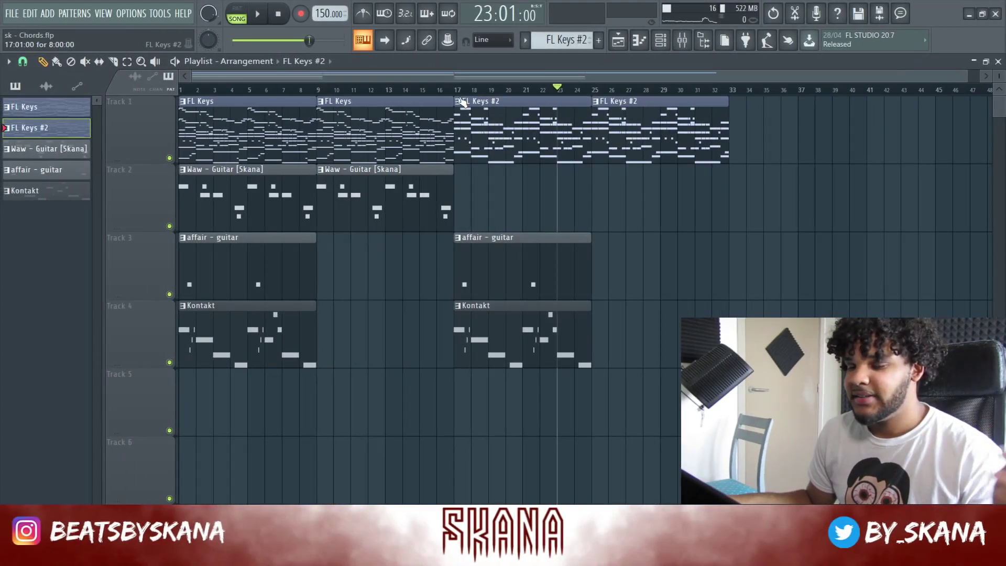
pyautogui.moveTo(463, 103); pyautogui.dragTo(595, 121)
pyautogui.doubleClick(531, 121)
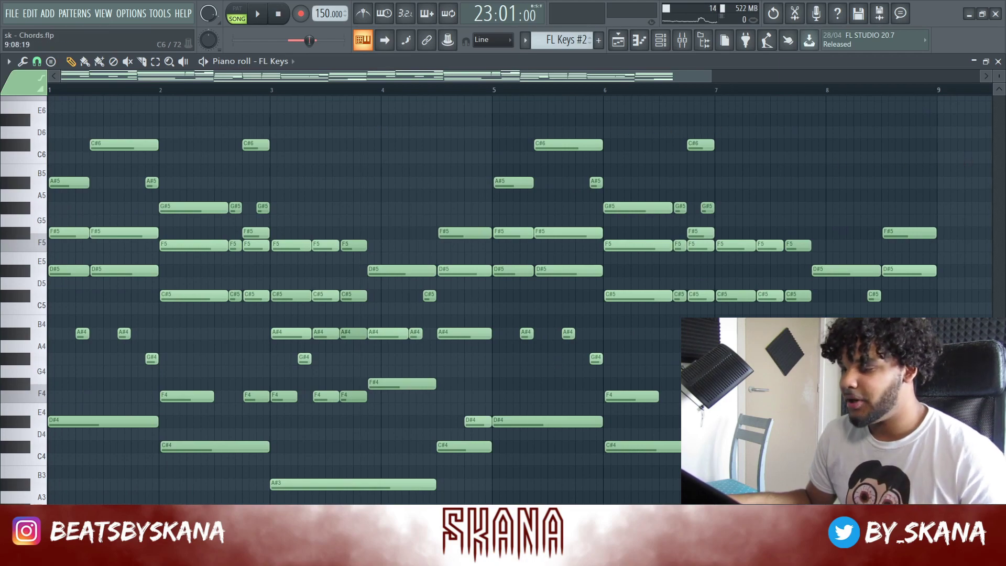
# Close the piano roll and rewind the playlist song position to bar 1
pyautogui.click(998, 62)
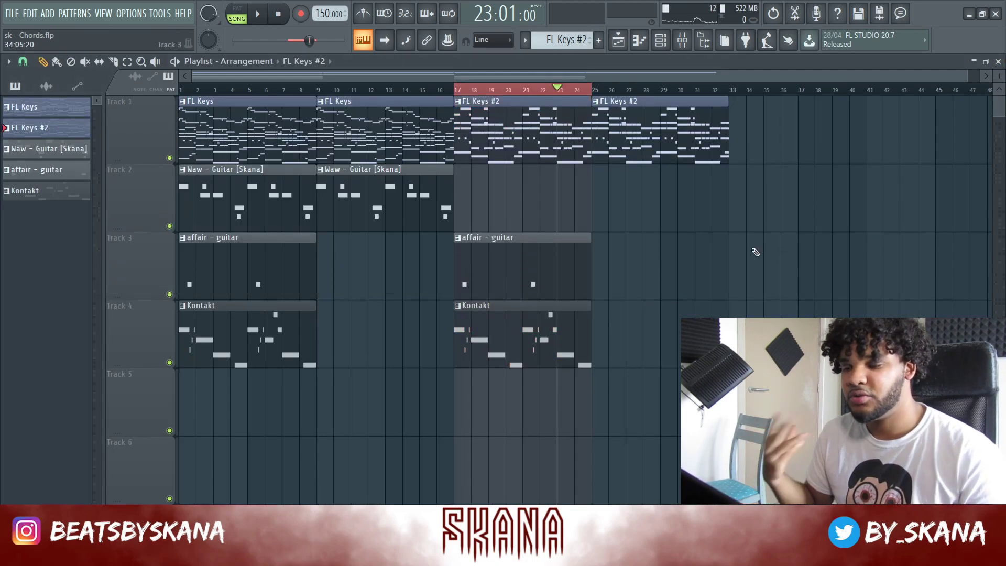
pyautogui.moveTo(310, 40); pyautogui.dragTo(292, 41)
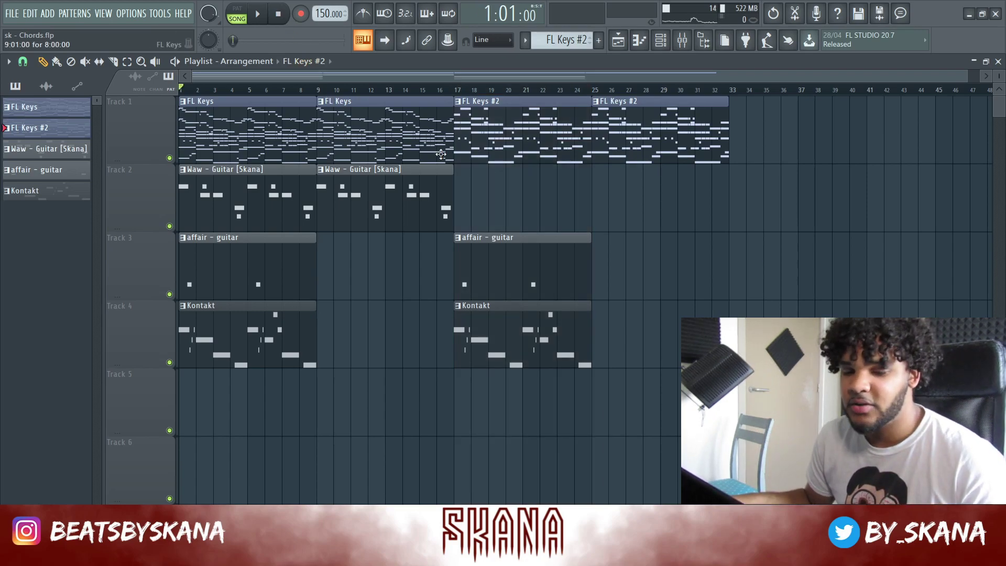